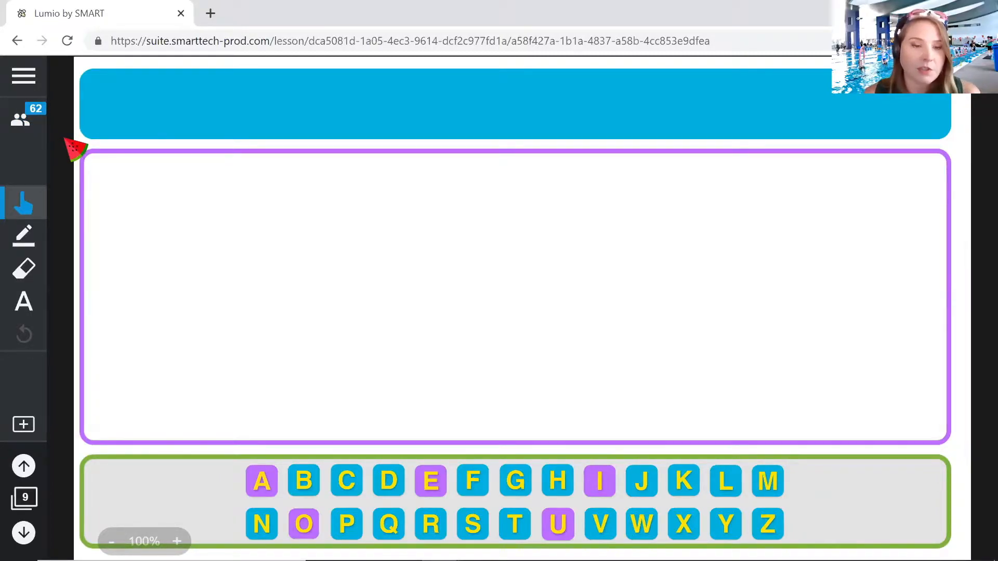
View the class panel with its options for converting this page into an activity, and return to the page
{"action": "left_click", "coordinate": [23, 121]}
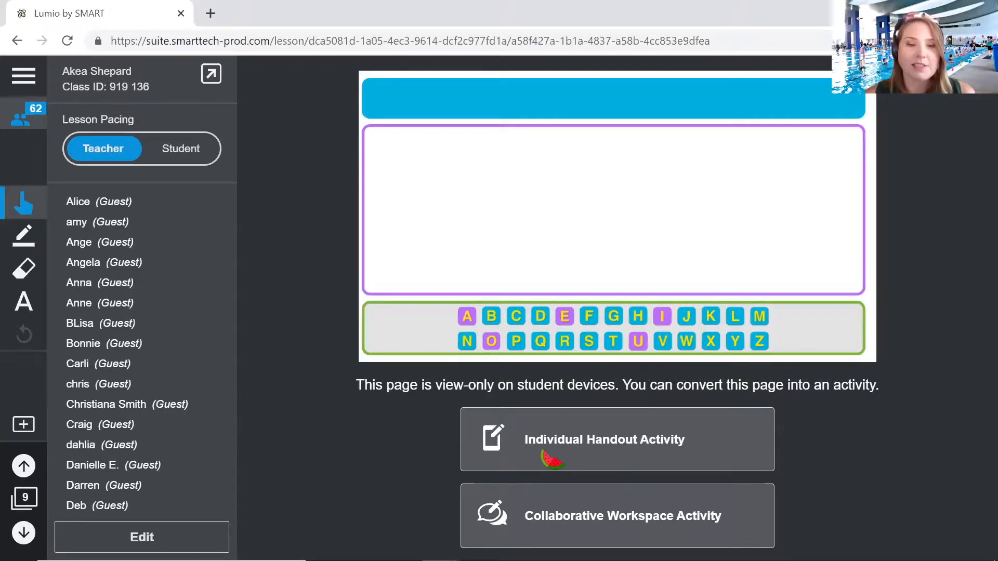
{"action": "left_click", "coordinate": [457, 314]}
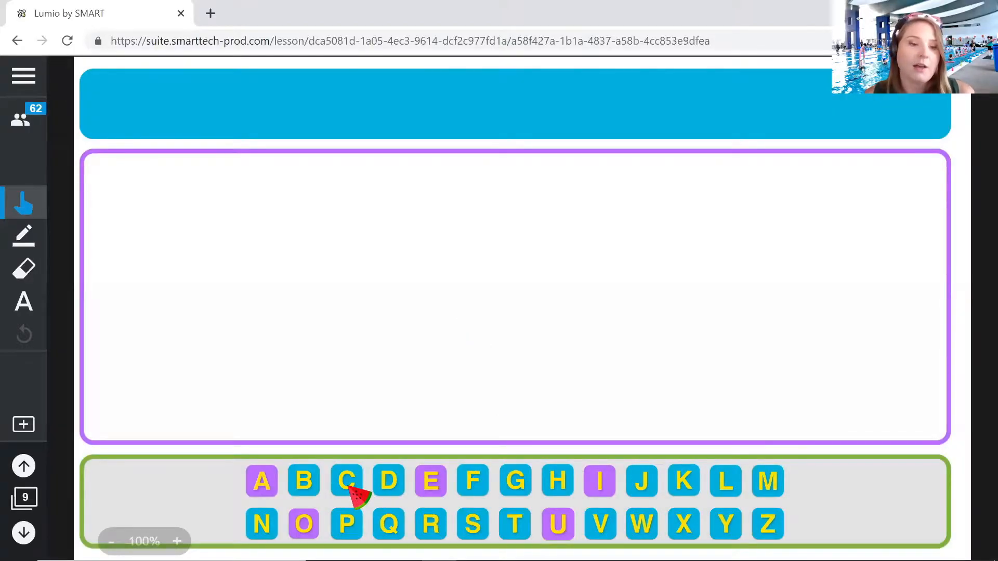
Arrange letter tiles in the large box: S and H side by side near the middle, A and T together in the lower-right area
{"action": "left_click_drag", "start_coordinate": [475, 533], "coordinate": [428, 298]}
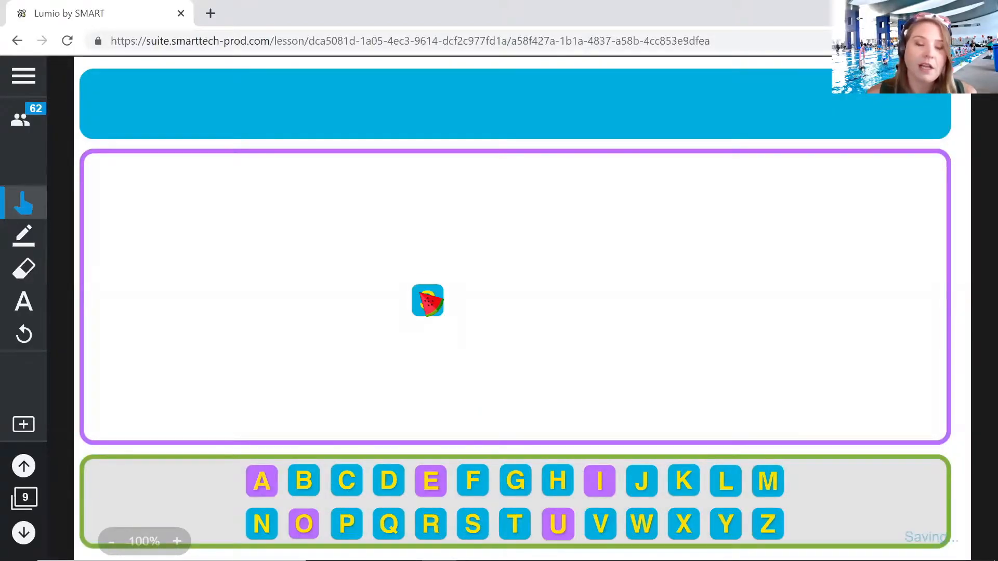
{"action": "left_click_drag", "start_coordinate": [559, 480], "coordinate": [458, 296]}
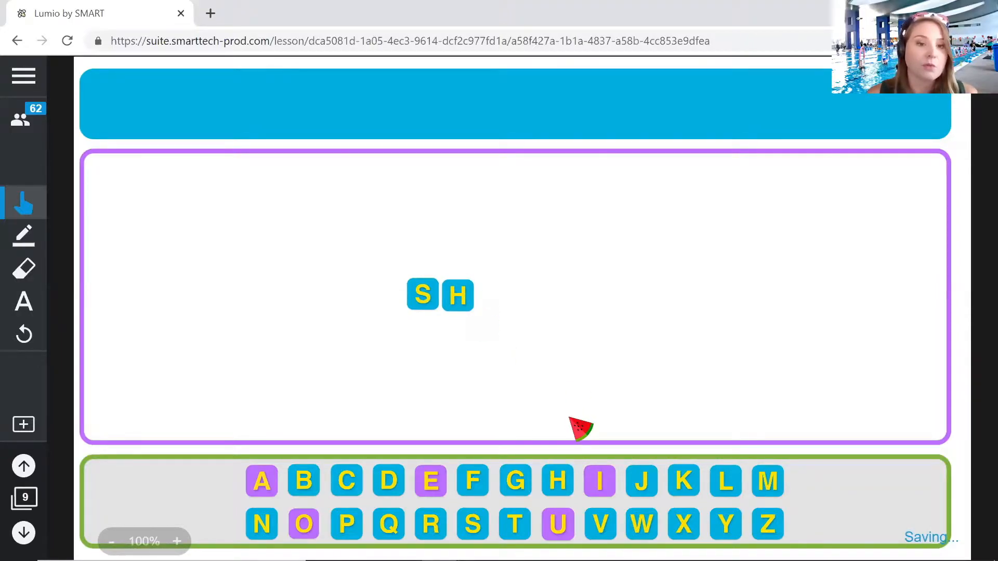
{"action": "left_click", "coordinate": [471, 298]}
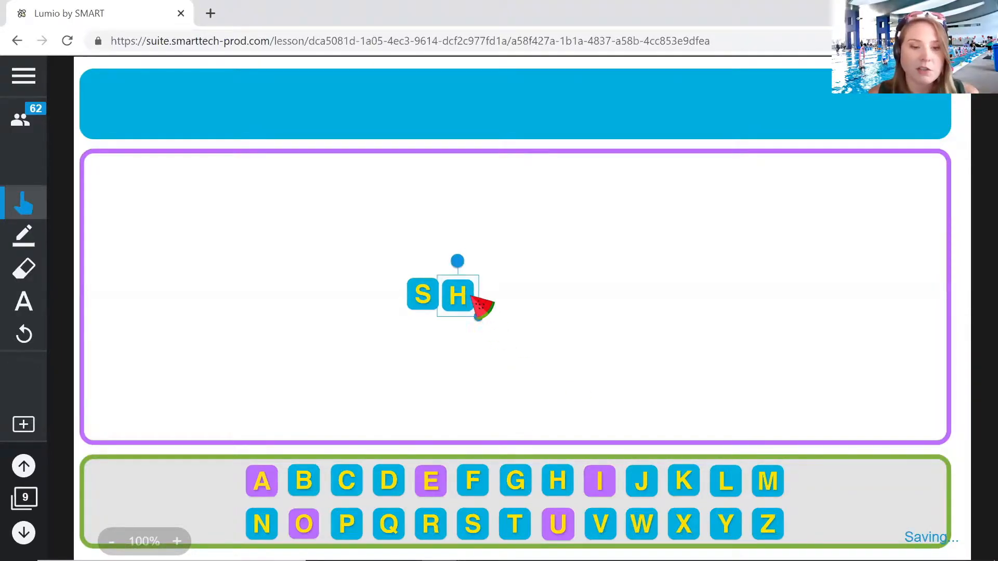
{"action": "left_click", "coordinate": [563, 306]}
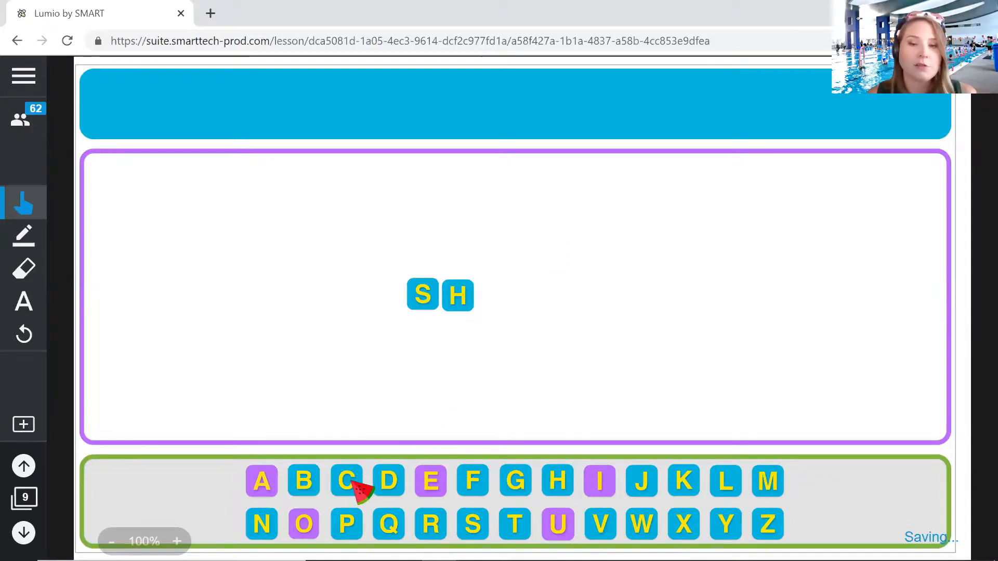
{"action": "left_click_drag", "start_coordinate": [264, 482], "coordinate": [758, 405]}
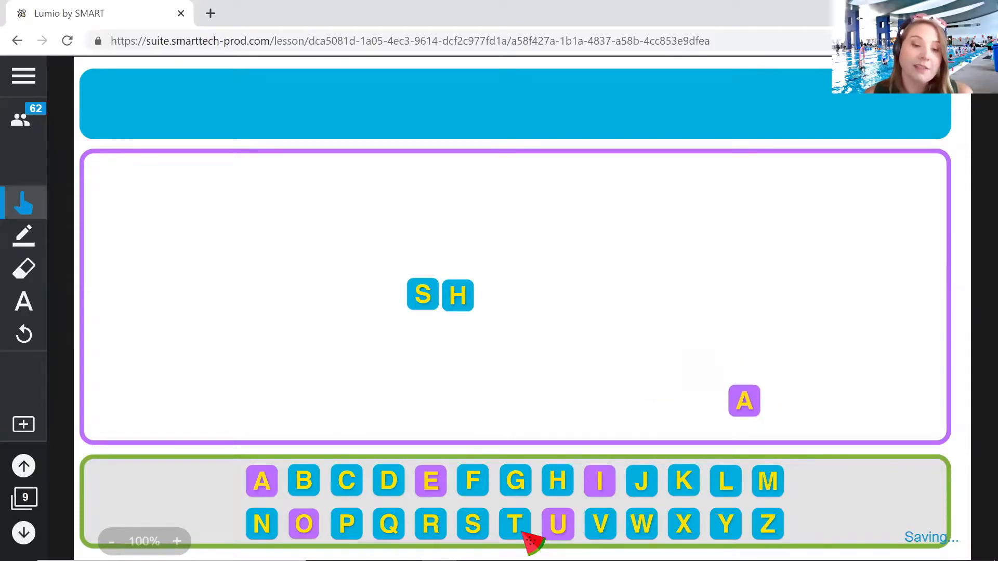
{"action": "left_click_drag", "start_coordinate": [525, 535], "coordinate": [791, 414]}
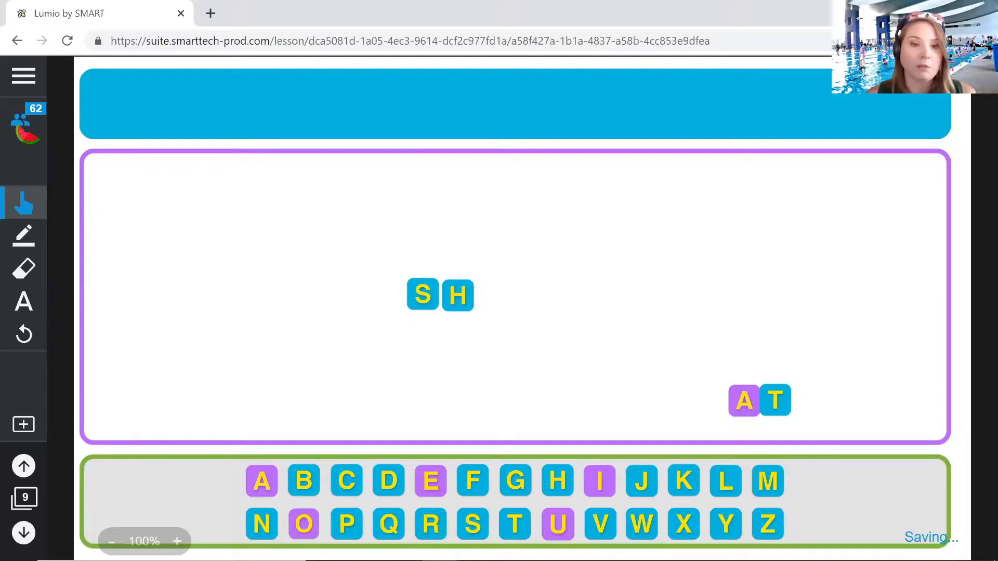
Convert the letter tiles page into an Individual Handout Activity
{"action": "left_click", "coordinate": [19, 124]}
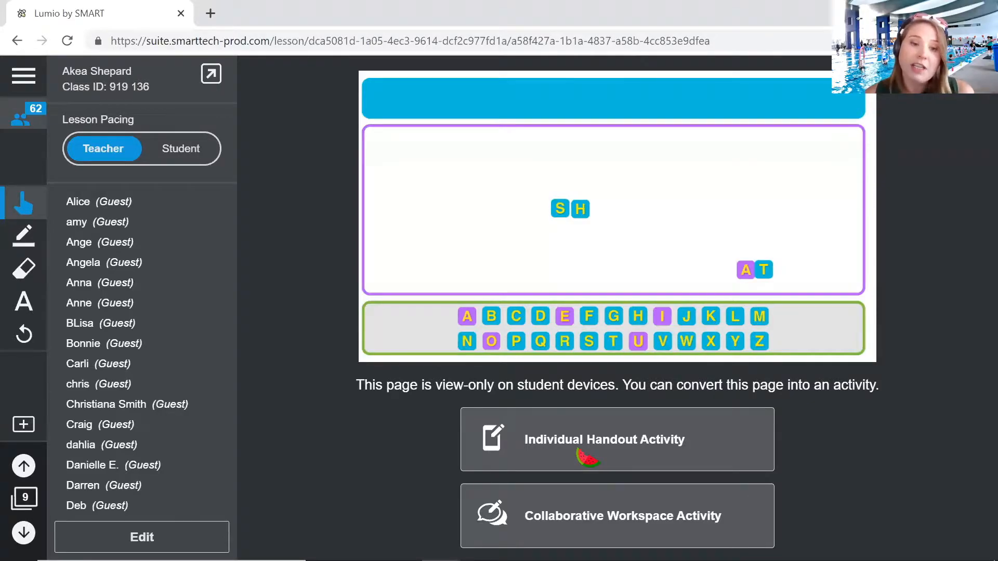
{"action": "left_click", "coordinate": [587, 457]}
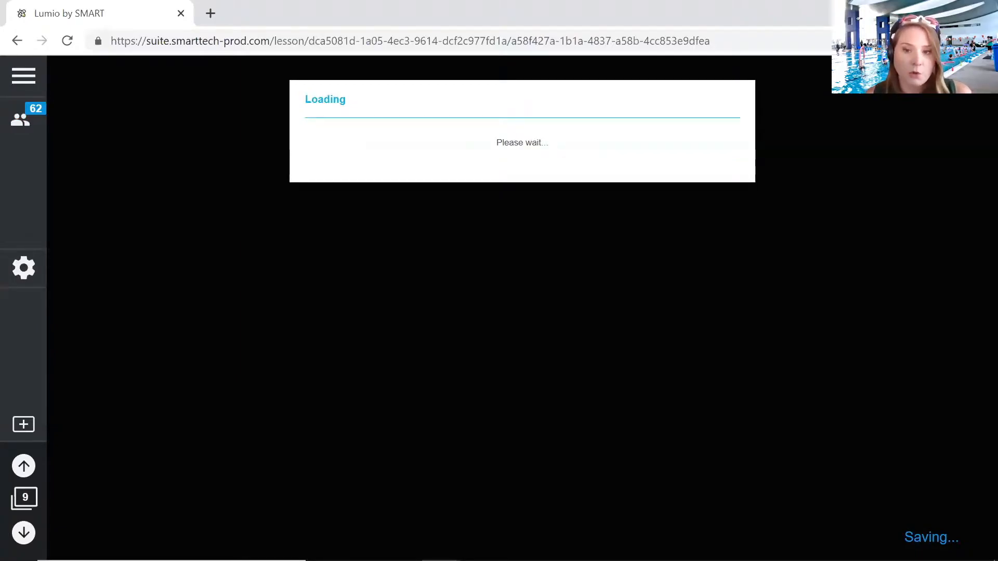
Check how the letter tiles handout looks in the student browser window, and return to the teacher's lesson window
{"action": "left_click", "coordinate": [908, 12]}
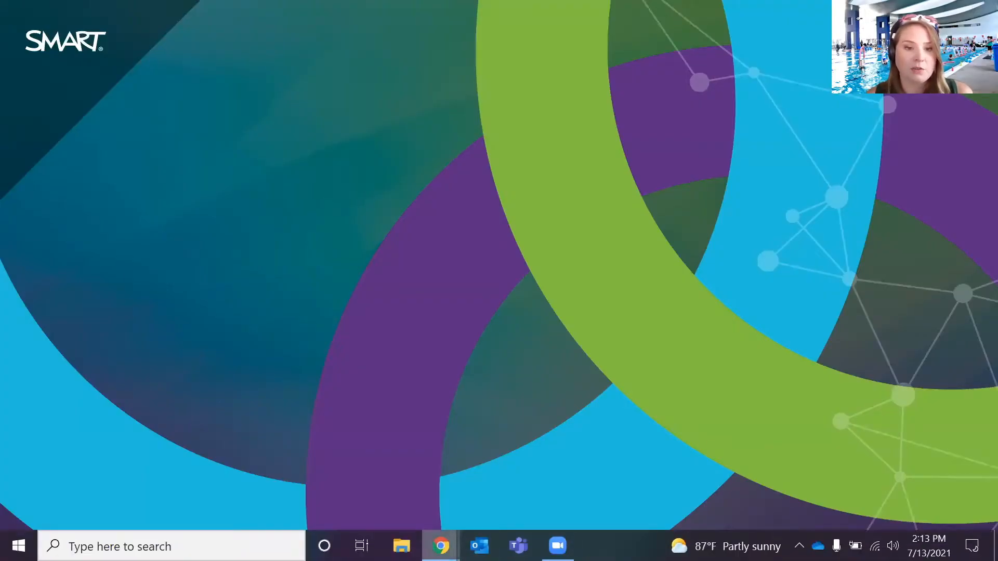
{"action": "mouse_move", "coordinate": [440, 546]}
{"action": "left_click", "coordinate": [574, 483]}
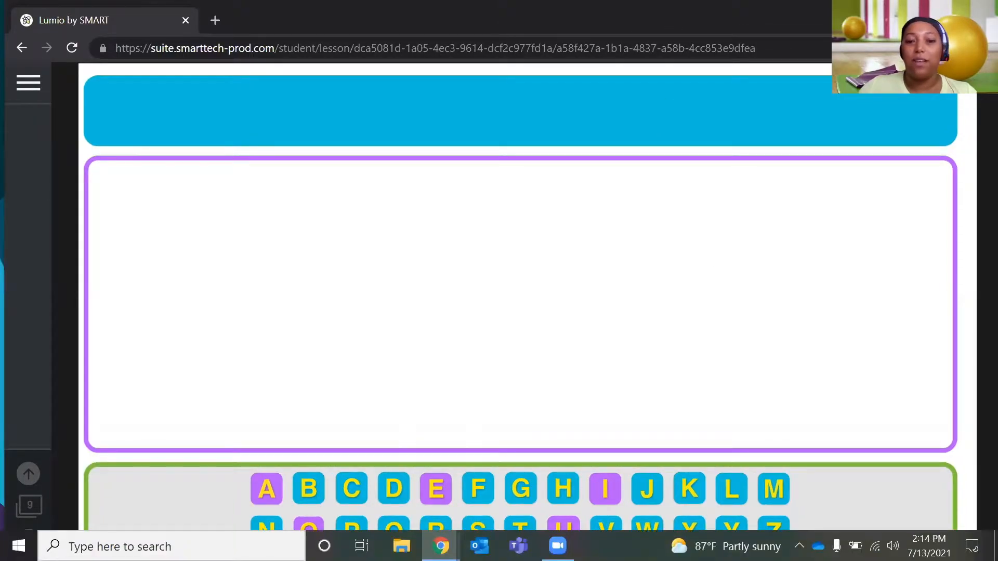
{"action": "mouse_move", "coordinate": [441, 545]}
{"action": "left_click", "coordinate": [450, 507]}
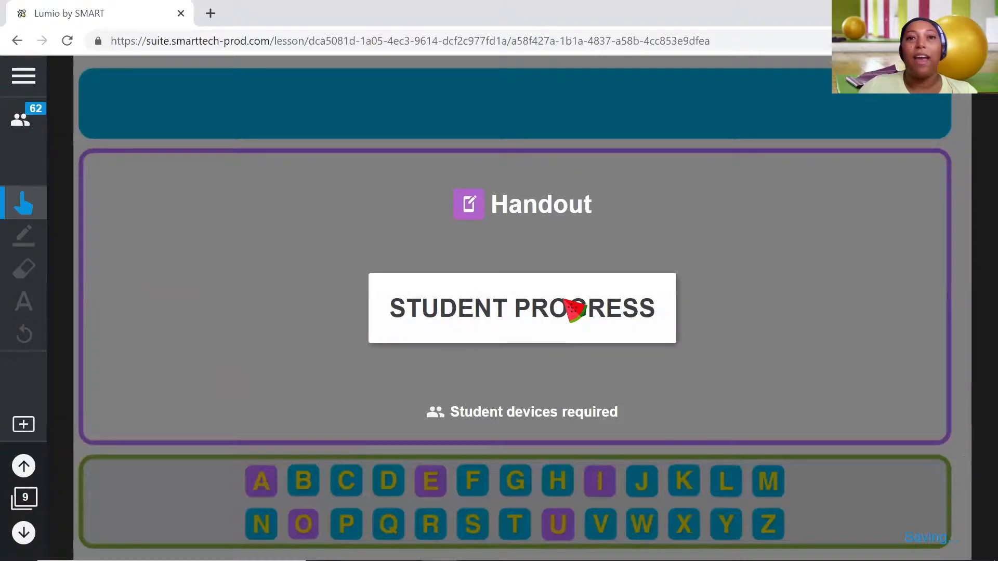
Open the student progress of the page 9 handout and of the Fractions on a Number Line handout on page 10
{"action": "left_click", "coordinate": [567, 304]}
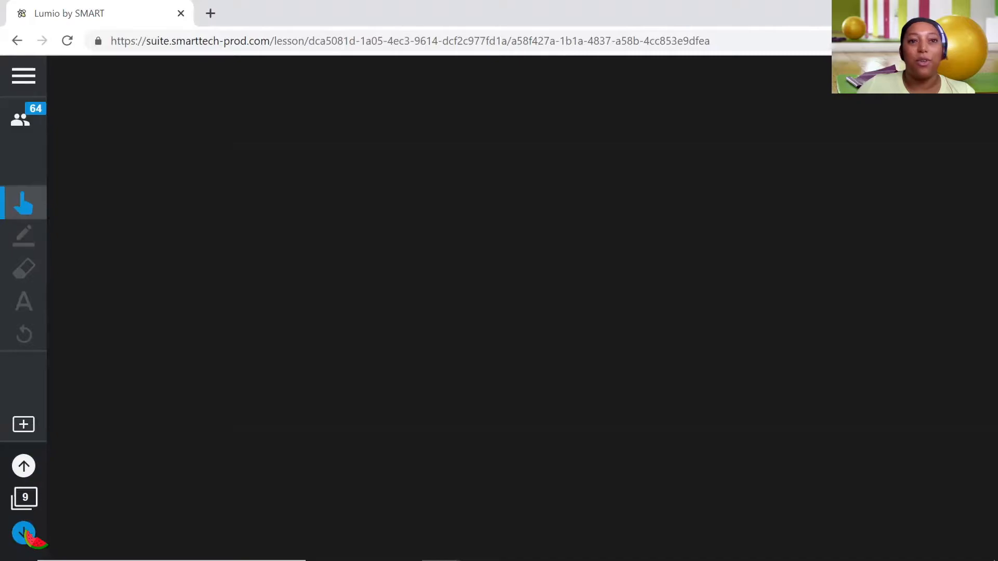
{"action": "left_click", "coordinate": [26, 533]}
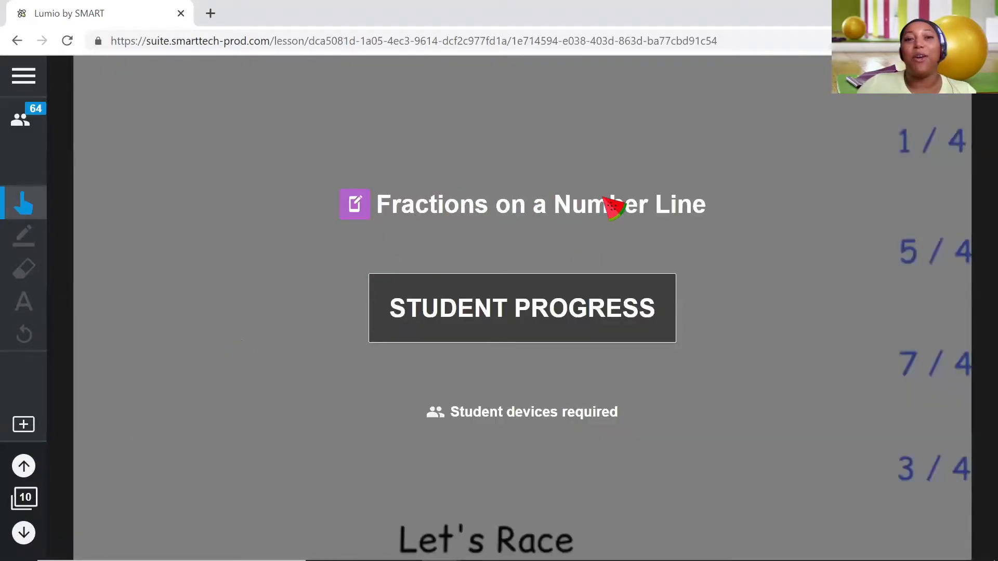
{"action": "left_click", "coordinate": [627, 322]}
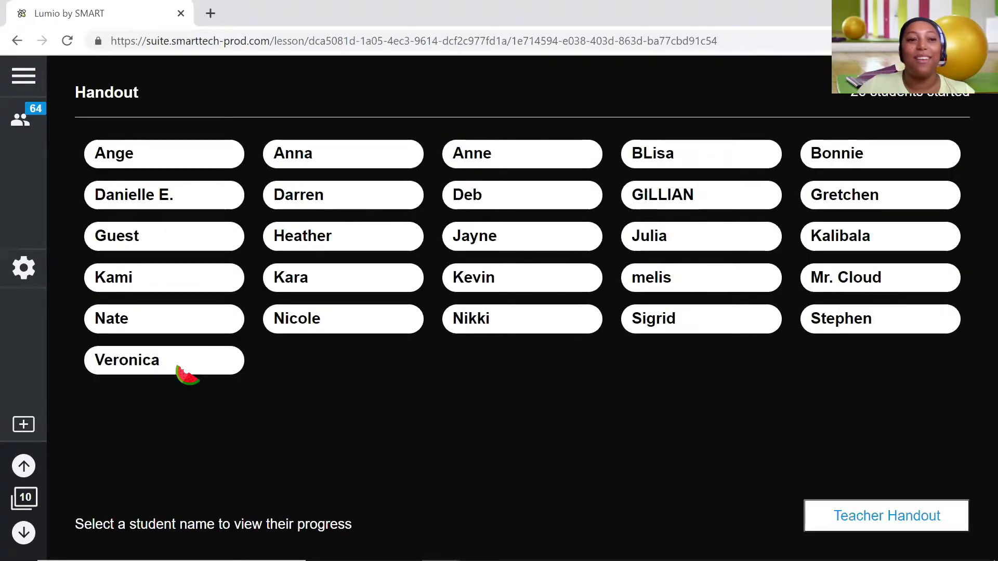
Look over the lesson's page thumbnails and open the teacher handout for page 10
{"action": "left_click", "coordinate": [36, 499]}
{"action": "scroll", "coordinate": [119, 410], "scroll_direction": "down", "scroll_amount": 10}
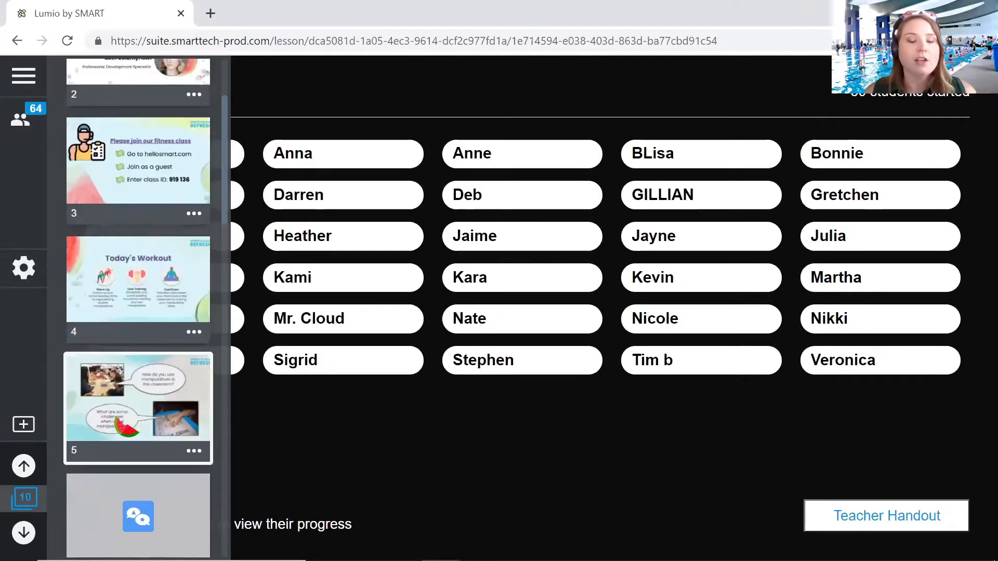
{"action": "scroll", "coordinate": [116, 422], "scroll_direction": "down", "scroll_amount": 3}
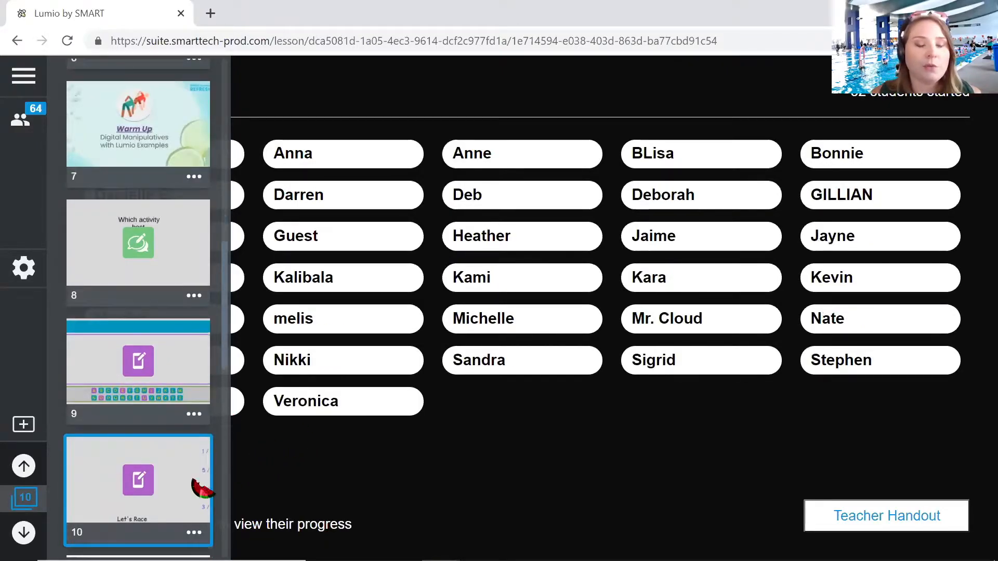
{"action": "left_click", "coordinate": [269, 483]}
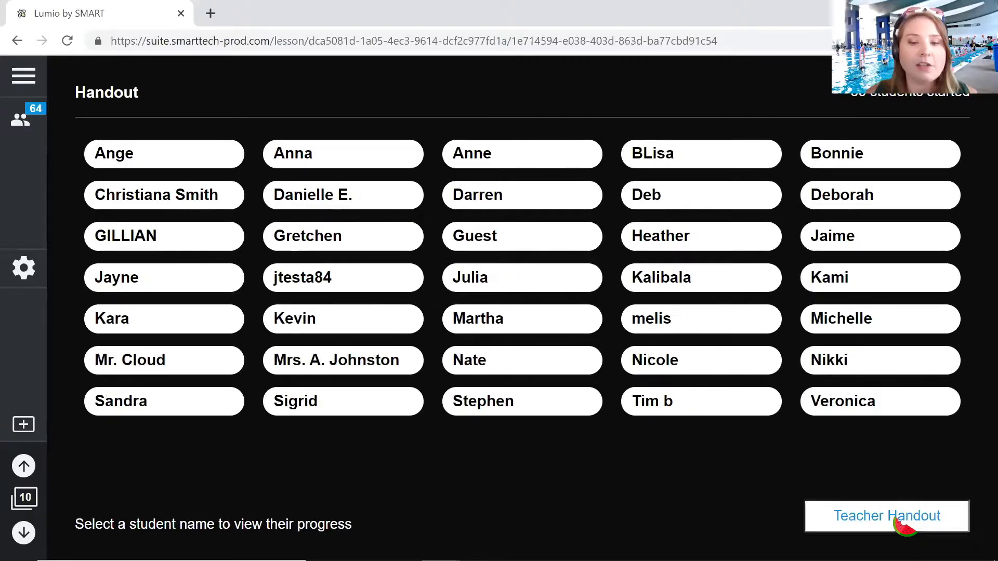
{"action": "left_click", "coordinate": [906, 524]}
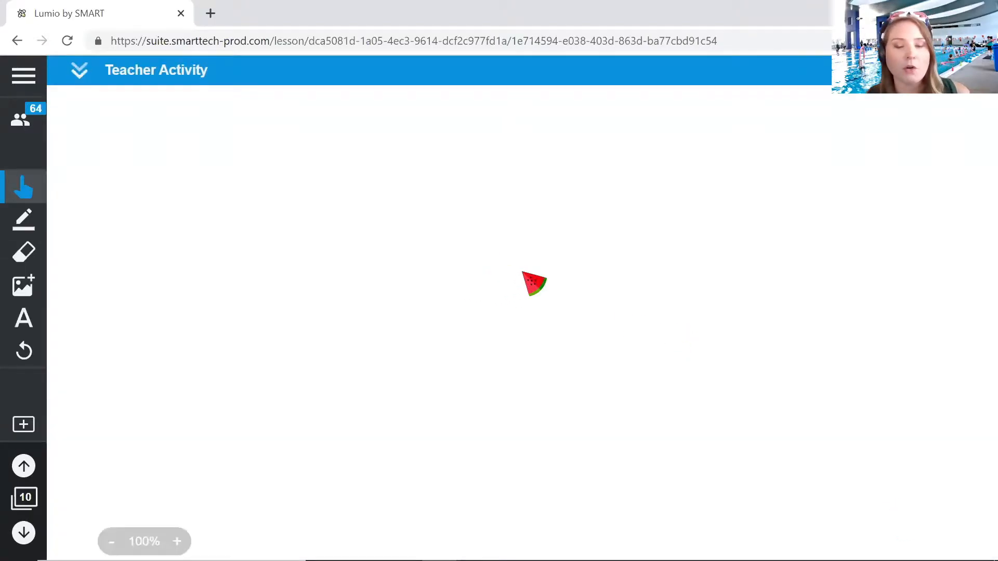
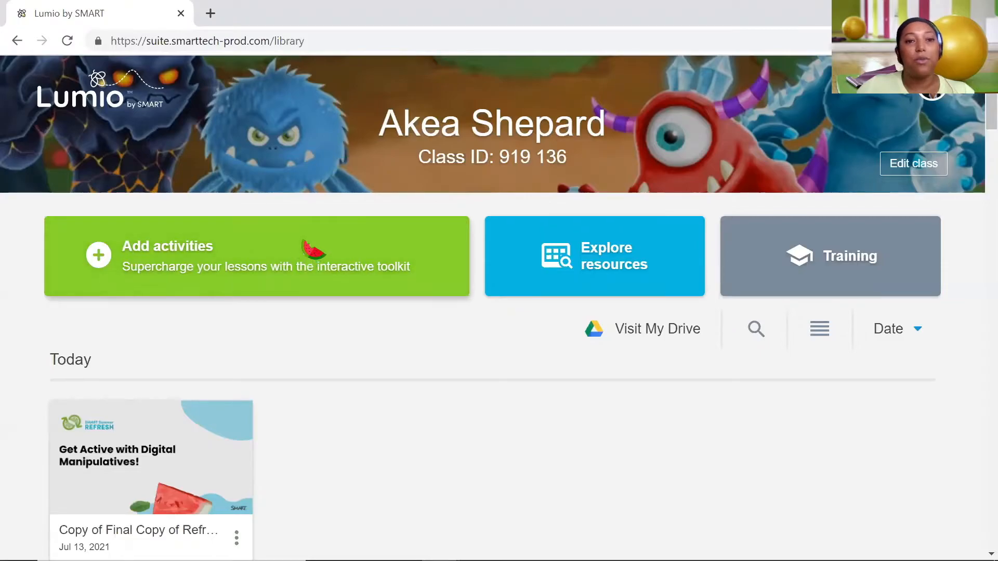
Start adding an activity from the library and open the Manipulatives collection among the ready-made resources
{"action": "left_click", "coordinate": [314, 247]}
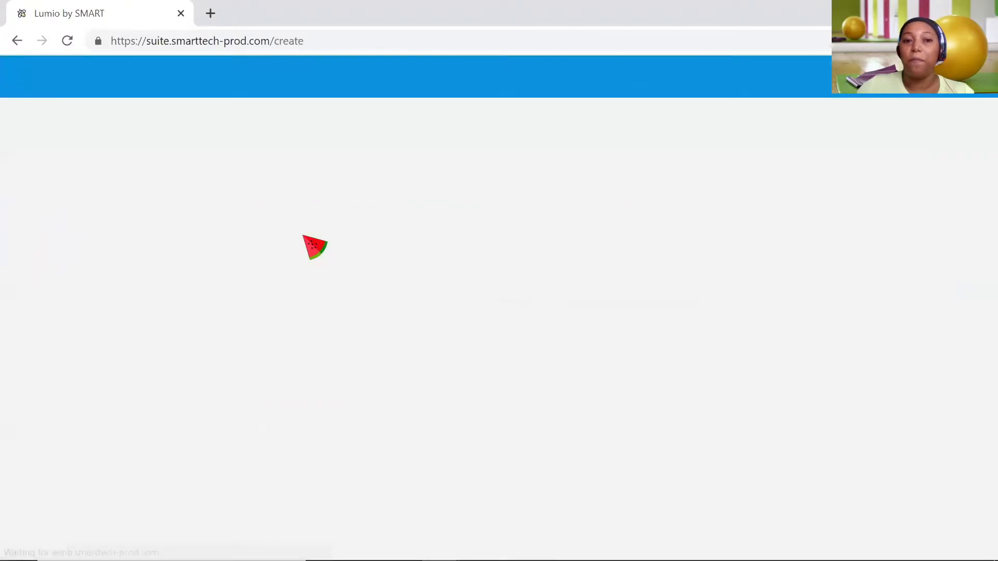
{"action": "scroll", "coordinate": [351, 271], "scroll_direction": "down", "scroll_amount": 1}
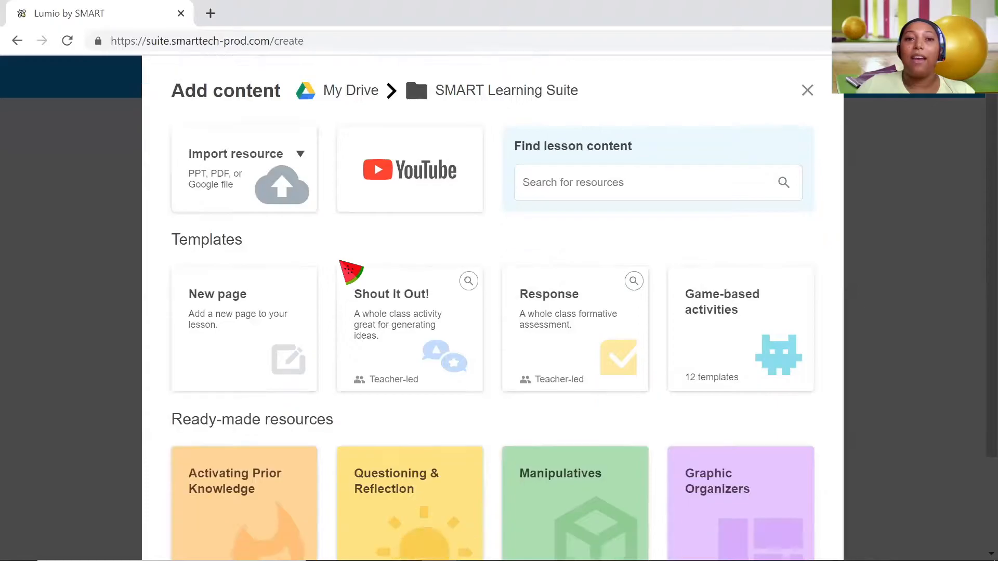
{"action": "scroll", "coordinate": [343, 265], "scroll_direction": "down", "scroll_amount": 2}
{"action": "scroll", "coordinate": [354, 234], "scroll_direction": "up", "scroll_amount": 3}
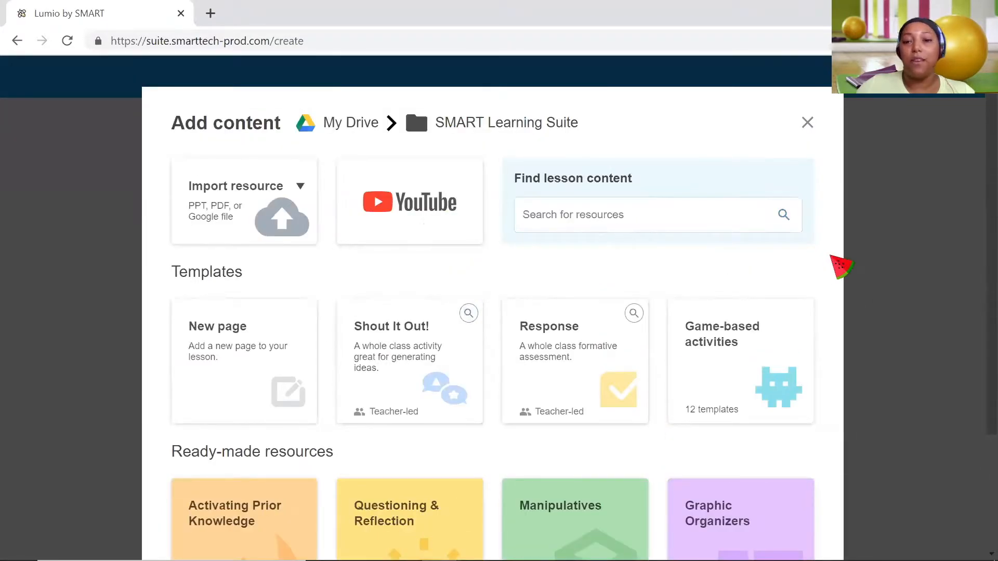
{"action": "scroll", "coordinate": [837, 267], "scroll_direction": "down", "scroll_amount": 3}
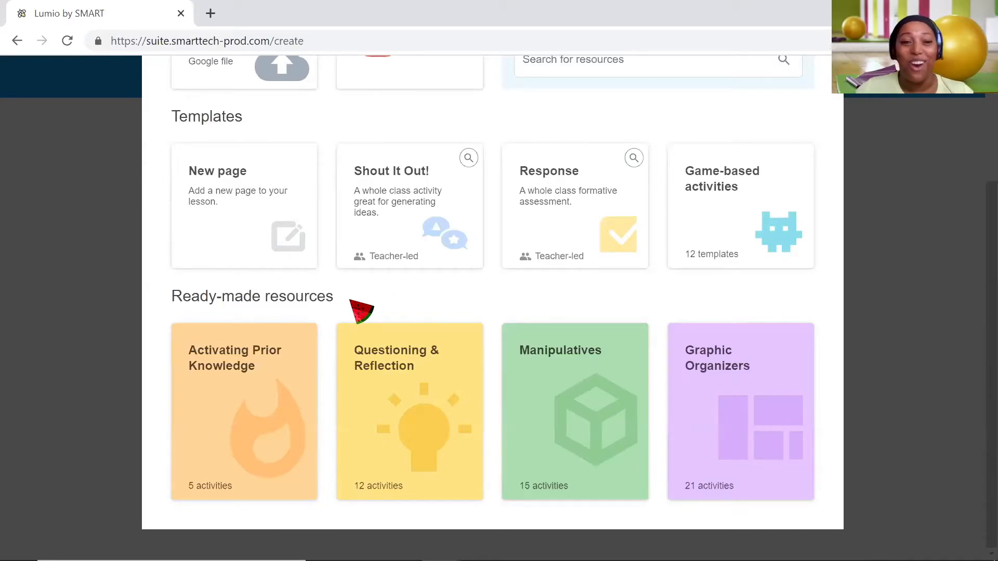
{"action": "left_click", "coordinate": [616, 424]}
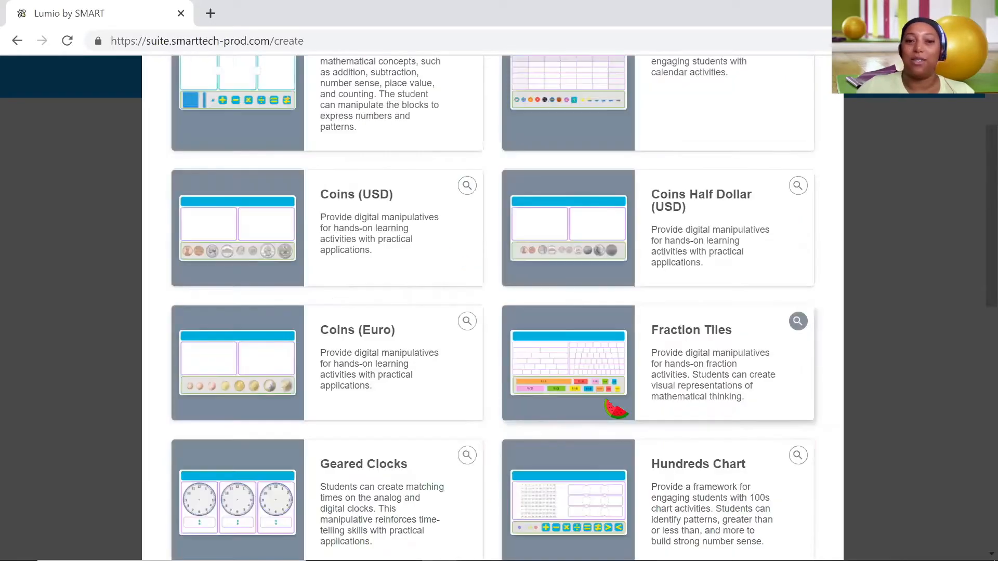
Look through the available manipulatives, from Base Ten Blocks down to Sorting Shapes
{"action": "scroll", "coordinate": [556, 382], "scroll_direction": "up", "scroll_amount": 3}
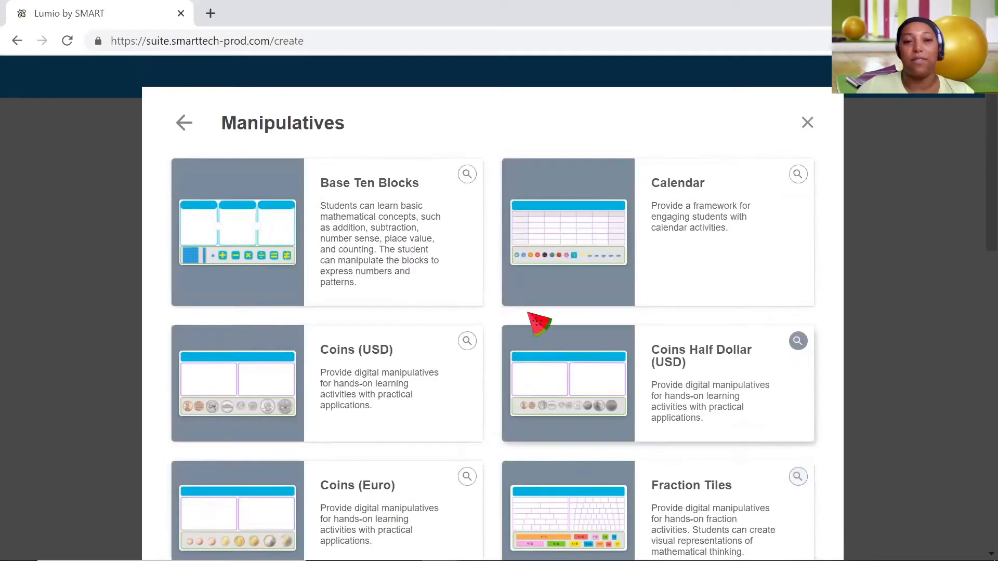
{"action": "scroll", "coordinate": [661, 236], "scroll_direction": "down", "scroll_amount": 2}
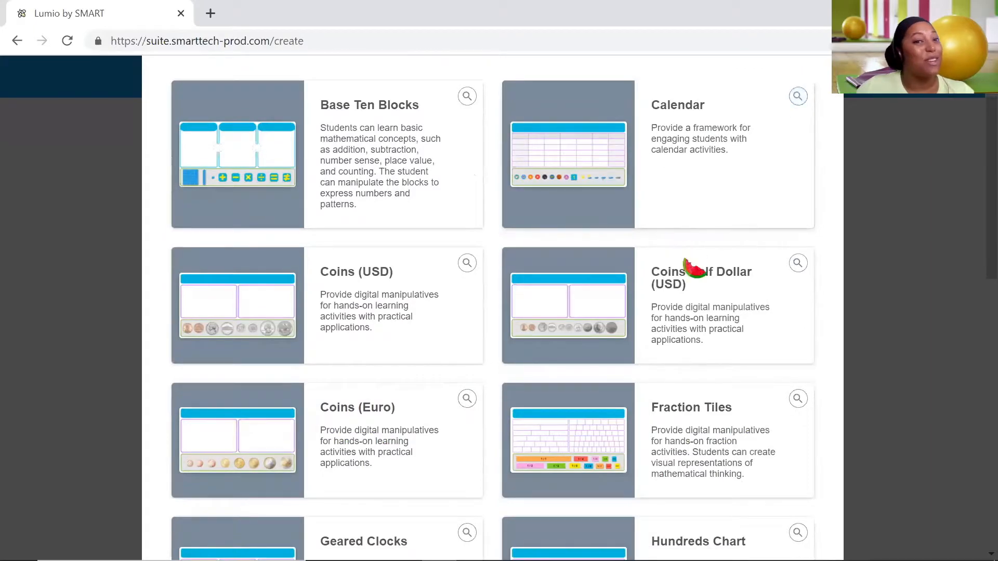
{"action": "scroll", "coordinate": [670, 307], "scroll_direction": "down", "scroll_amount": 5}
{"action": "scroll", "coordinate": [604, 302], "scroll_direction": "down", "scroll_amount": 2}
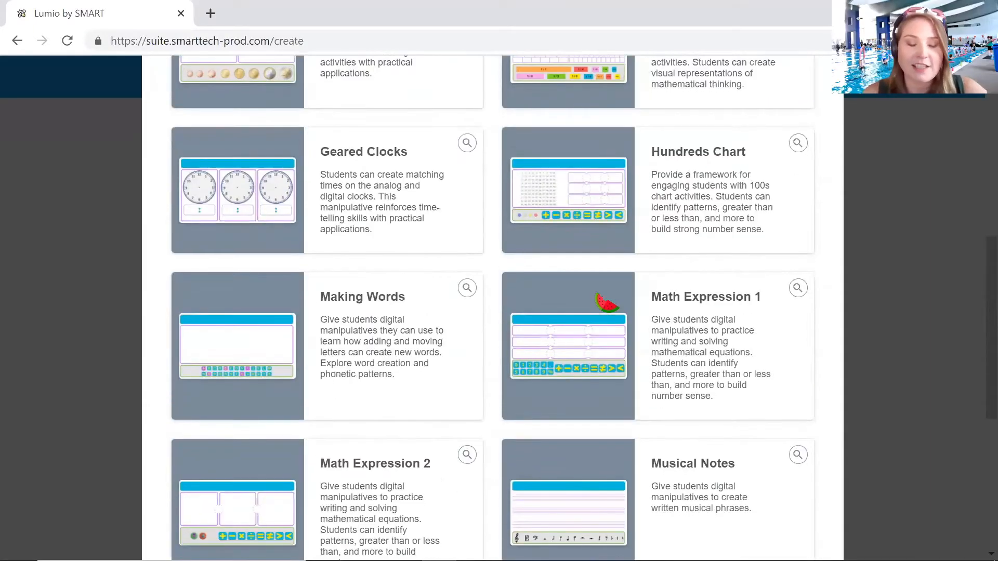
{"action": "scroll", "coordinate": [601, 308], "scroll_direction": "up", "scroll_amount": 1}
{"action": "scroll", "coordinate": [601, 308], "scroll_direction": "down", "scroll_amount": 5}
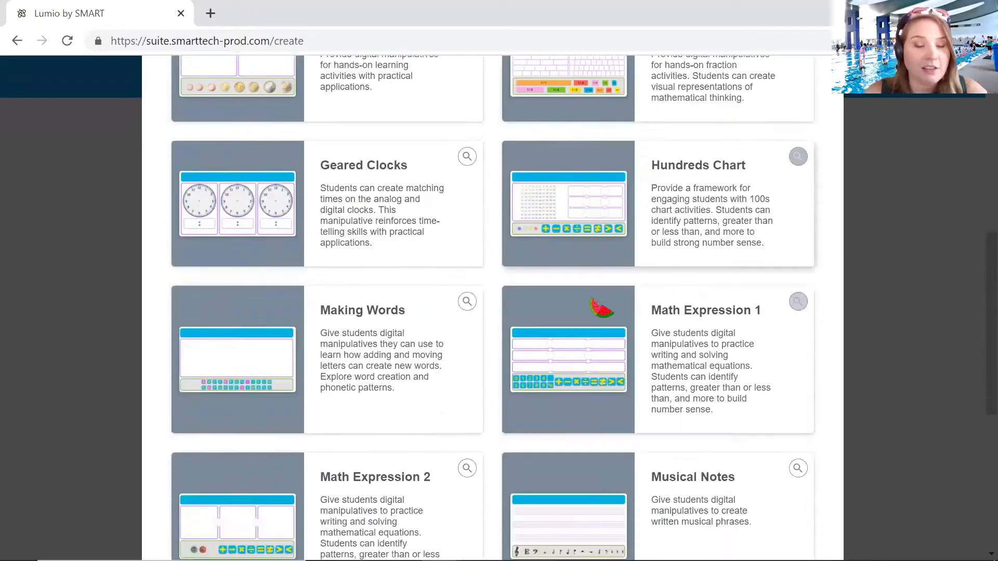
{"action": "scroll", "coordinate": [664, 353], "scroll_direction": "down", "scroll_amount": 1}
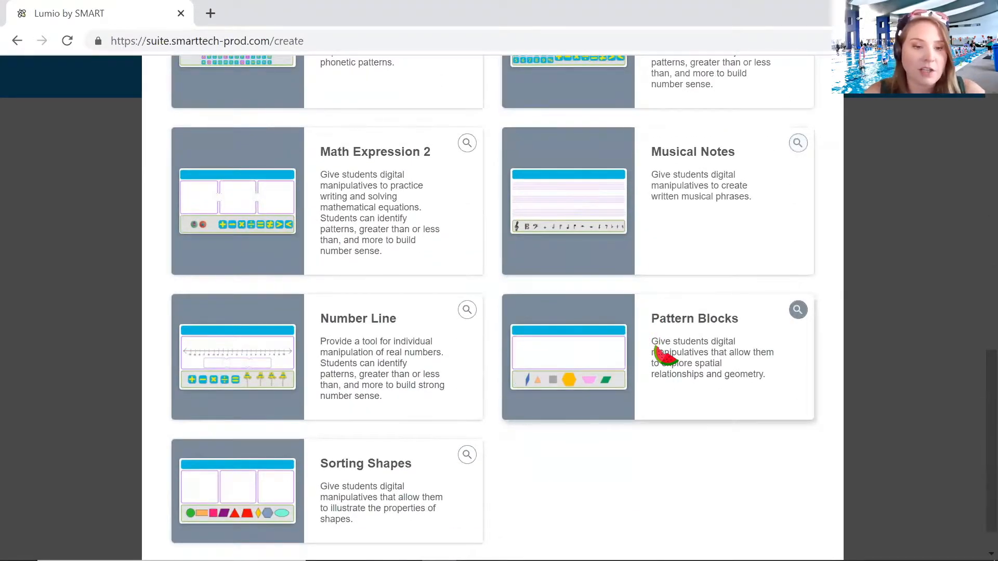
{"action": "scroll", "coordinate": [665, 356], "scroll_direction": "up", "scroll_amount": 1}
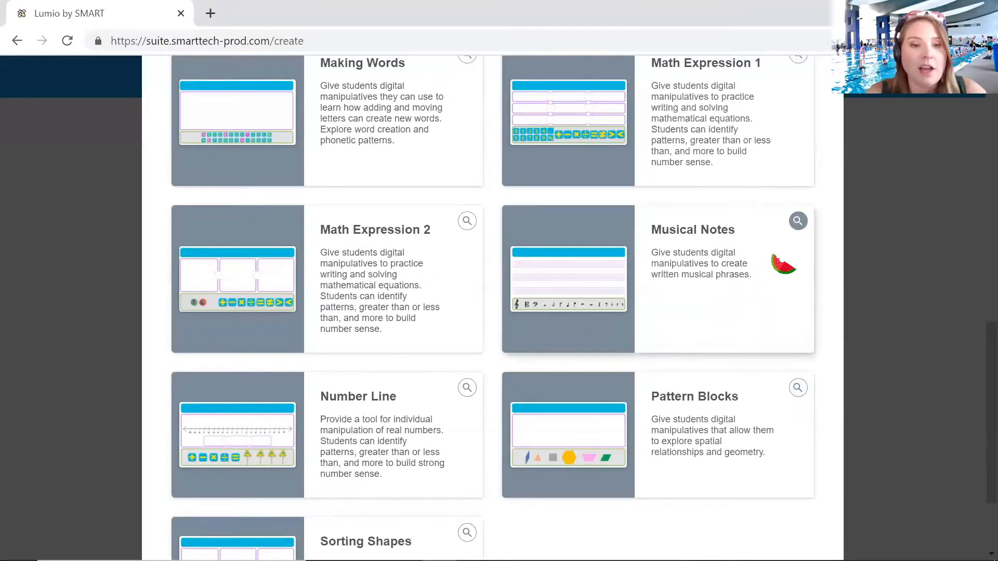
Preview the Musical Notes manipulative and close the preview
{"action": "left_click", "coordinate": [798, 221]}
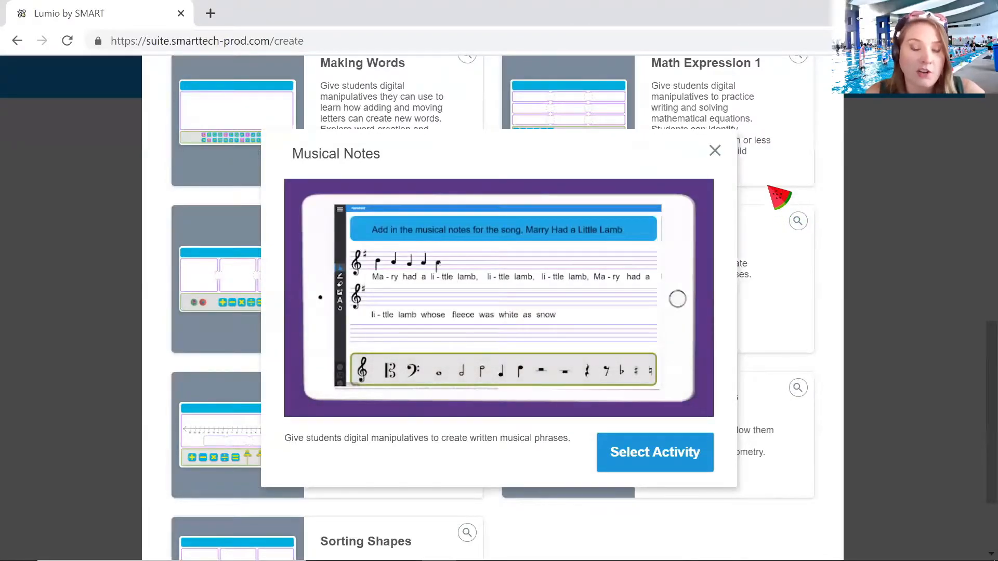
{"action": "left_click", "coordinate": [714, 151]}
Add the Coins (USD) manipulative as the page of a new lesson
{"action": "scroll", "coordinate": [753, 208], "scroll_direction": "up", "scroll_amount": 15}
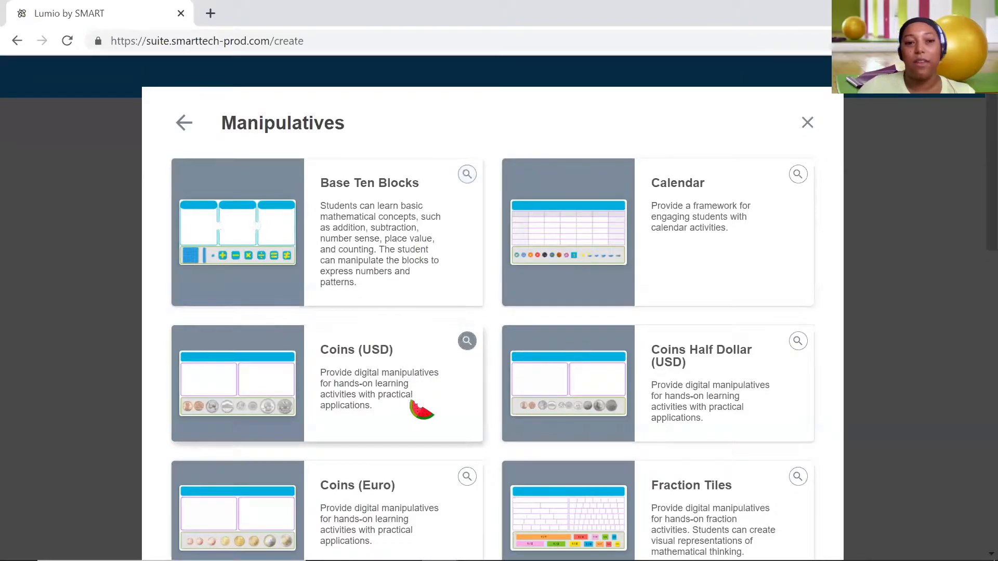
{"action": "left_click", "coordinate": [422, 359]}
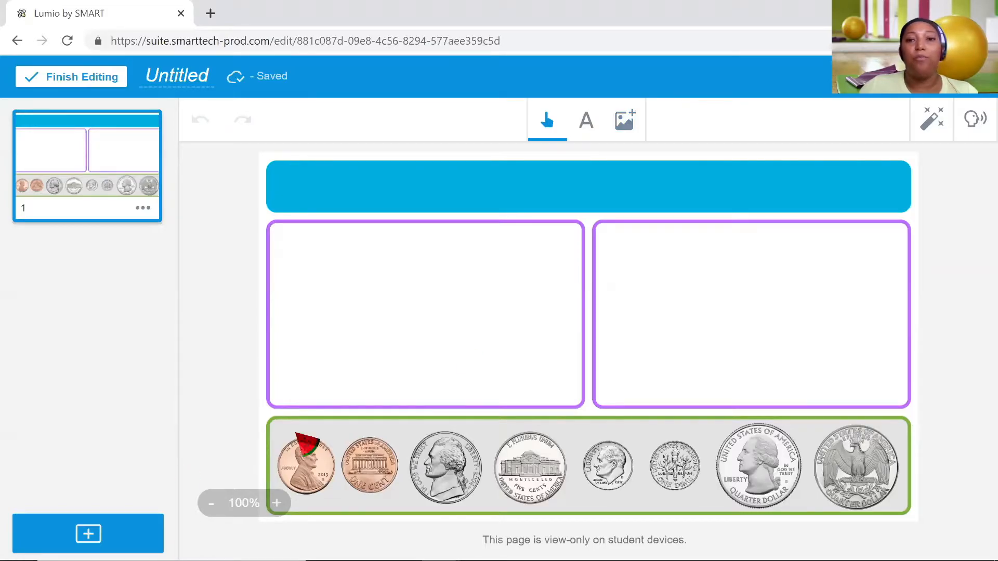
Add the title "Share two ways to make $0.46" in size 36 text and place it in the page's blue banner
{"action": "left_click", "coordinate": [586, 121]}
{"action": "left_click", "coordinate": [368, 203]}
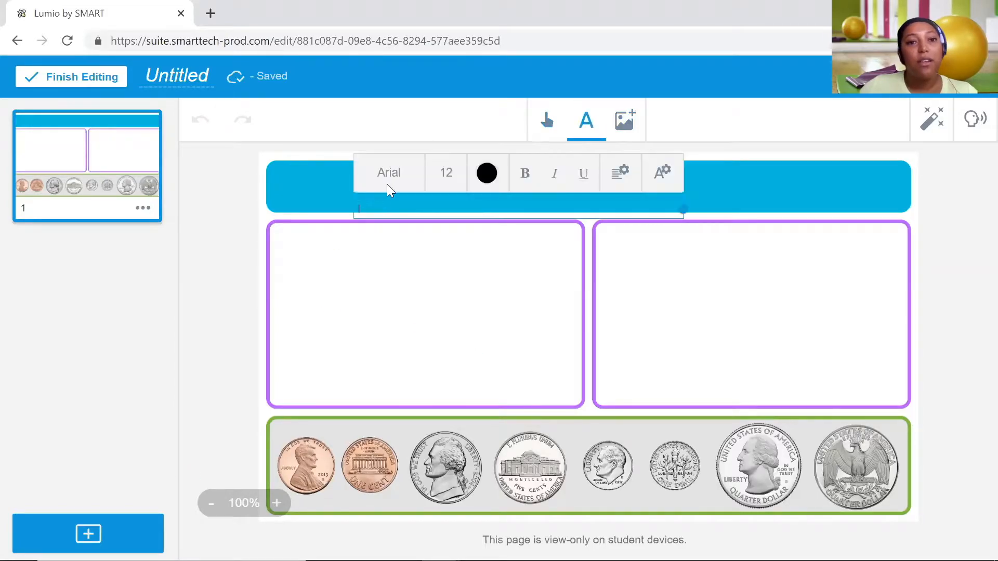
{"action": "left_click", "coordinate": [448, 174]}
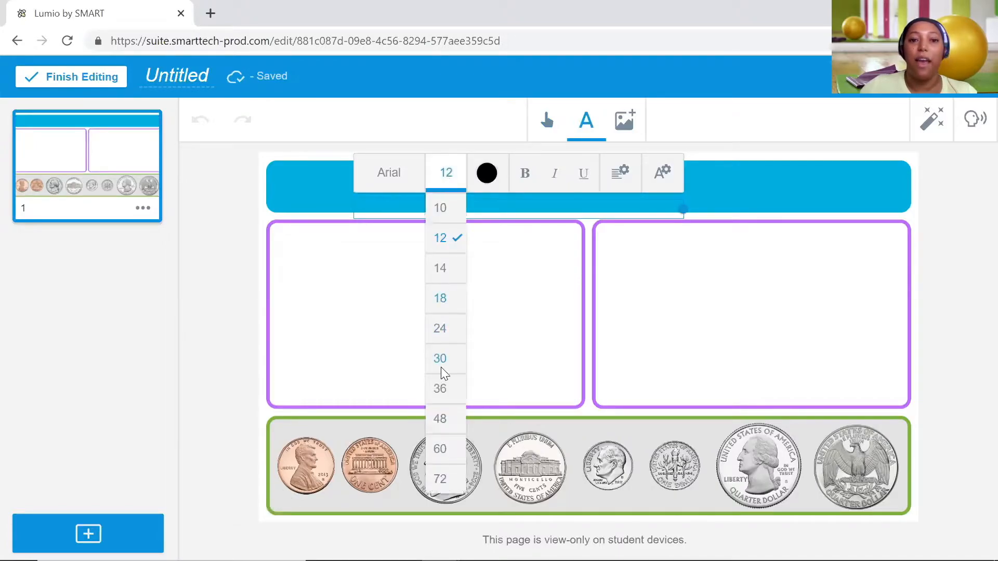
{"action": "left_click", "coordinate": [440, 389]}
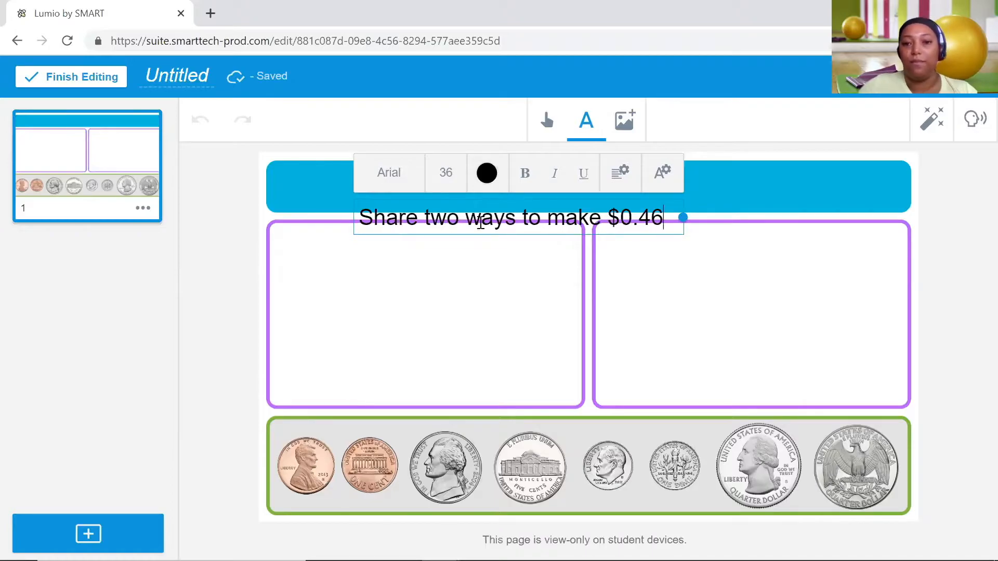
{"action": "left_click", "coordinate": [638, 296]}
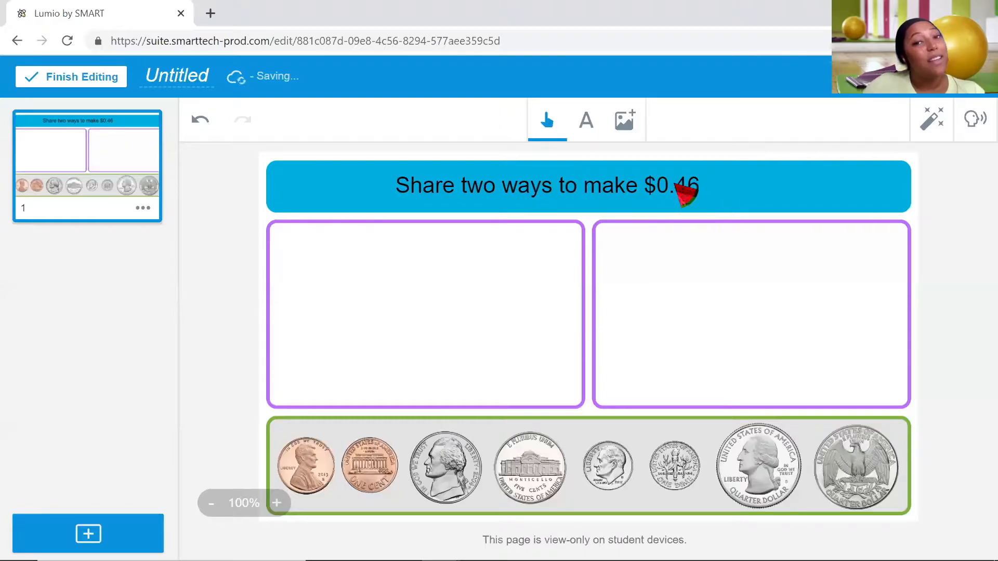
Look at the ways to add an image, including file upload and online image search, and leave without adding one
{"action": "left_click", "coordinate": [625, 122]}
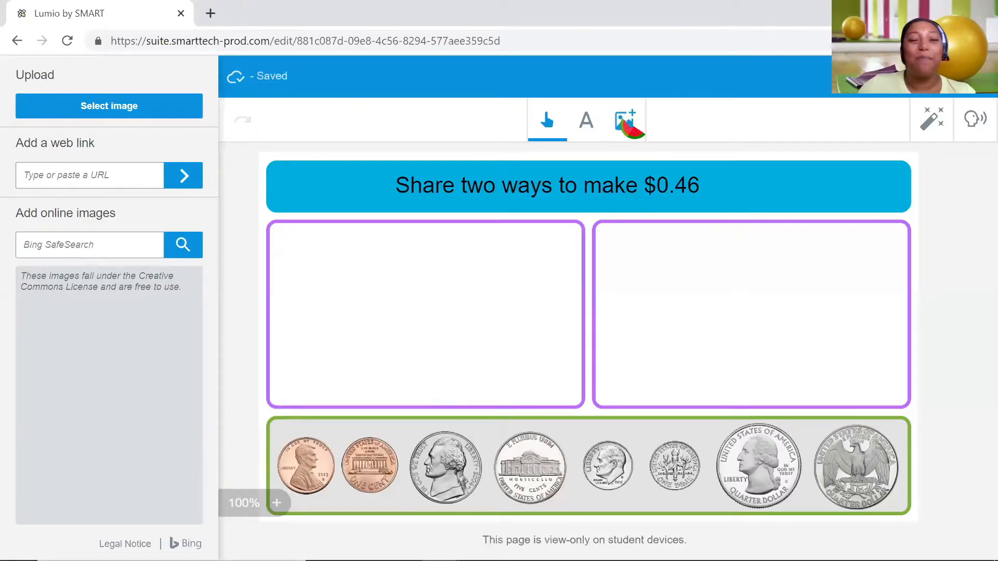
{"action": "left_click", "coordinate": [148, 109]}
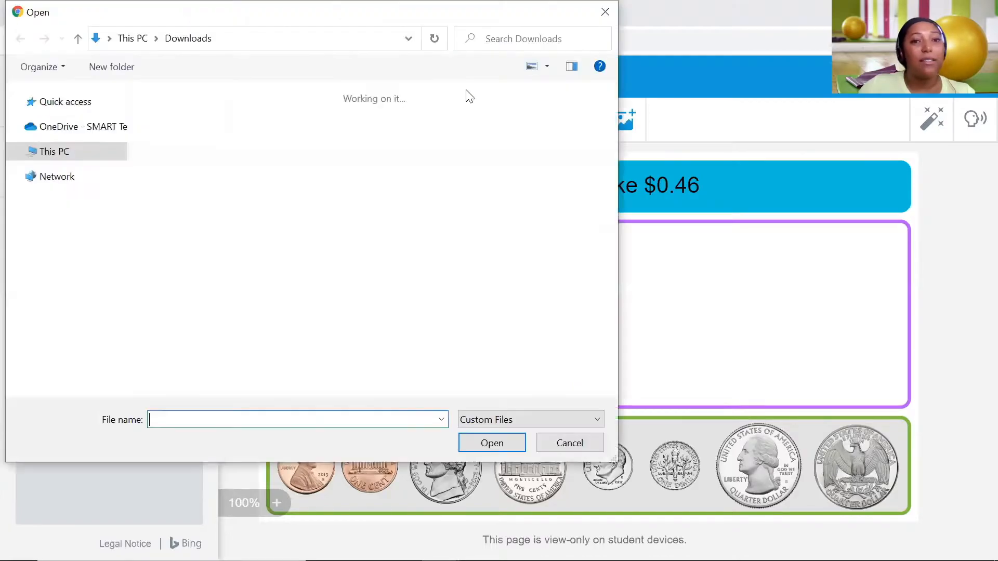
{"action": "left_click", "coordinate": [606, 11]}
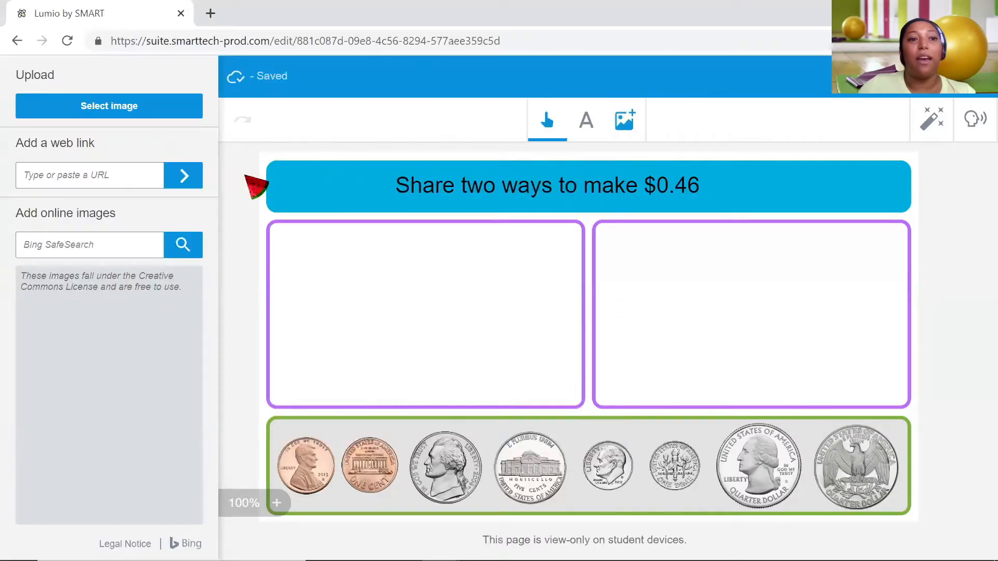
{"action": "left_click", "coordinate": [118, 249]}
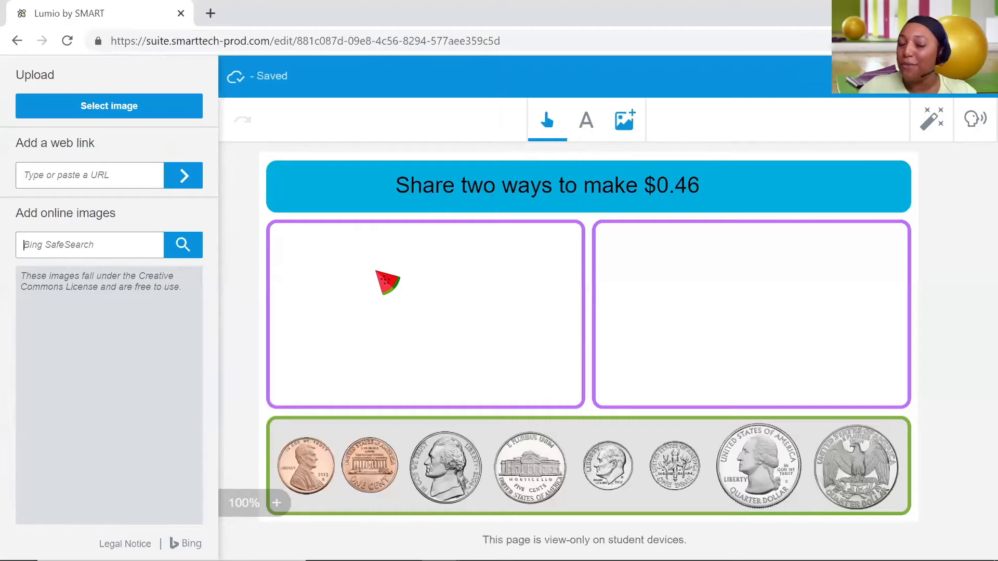
{"action": "left_click", "coordinate": [410, 280]}
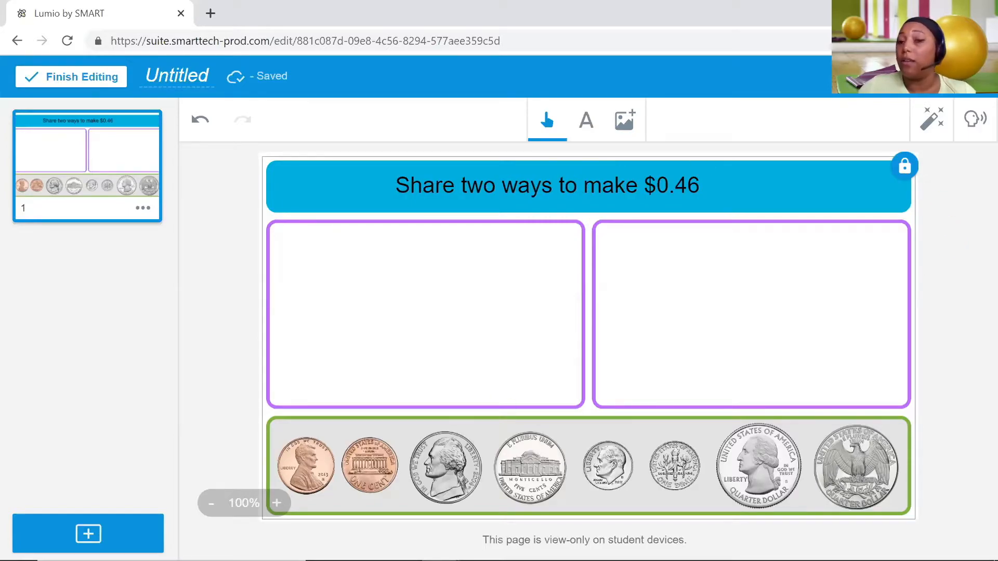
Make the coins page an individual Handout Activity
{"action": "left_click", "coordinate": [942, 130]}
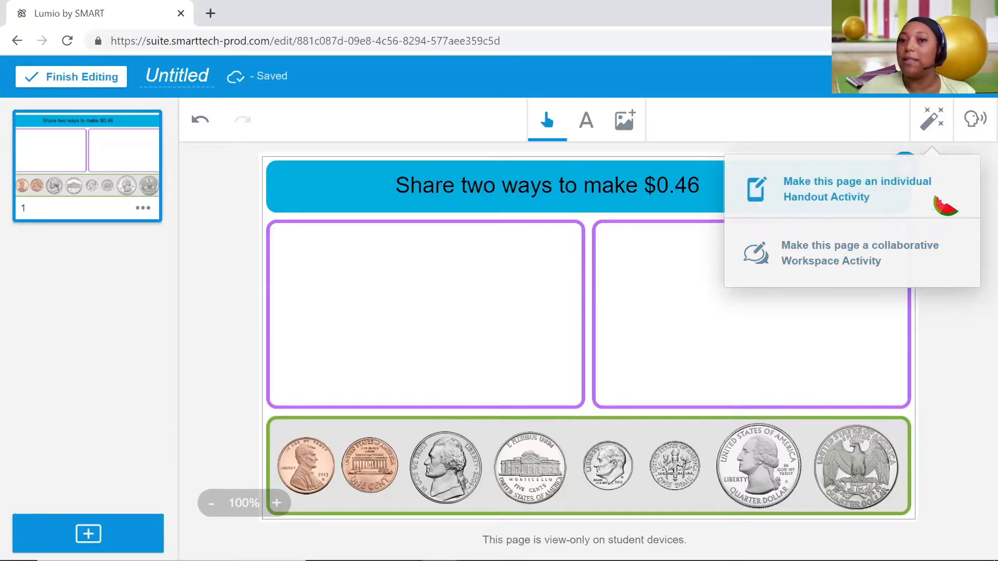
{"action": "left_click", "coordinate": [937, 204]}
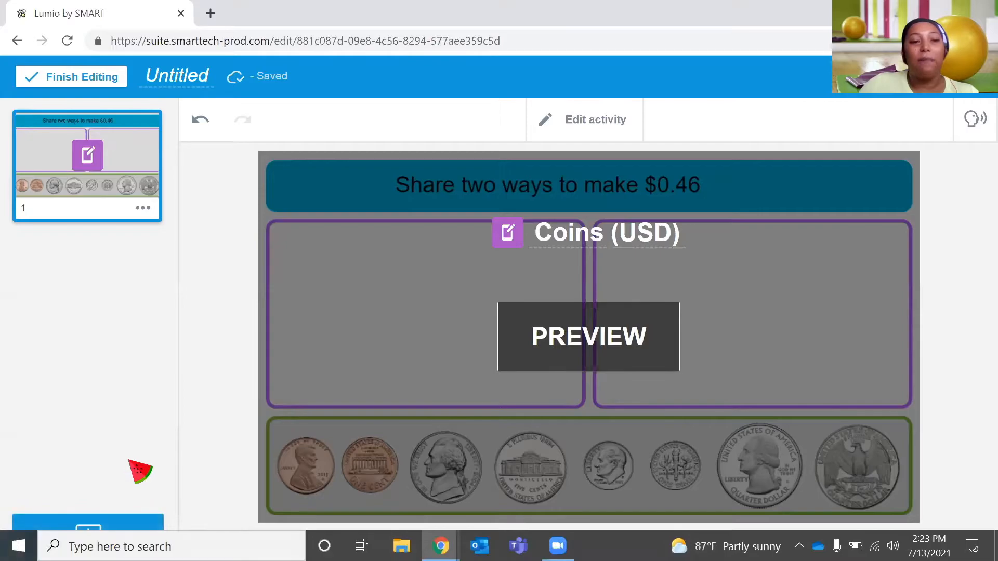
Start adding new content and import the PDF Henry_Adams'_Testimony_Before_Congress-teacher from the Downloads folder in local storage
{"action": "left_click", "coordinate": [138, 519]}
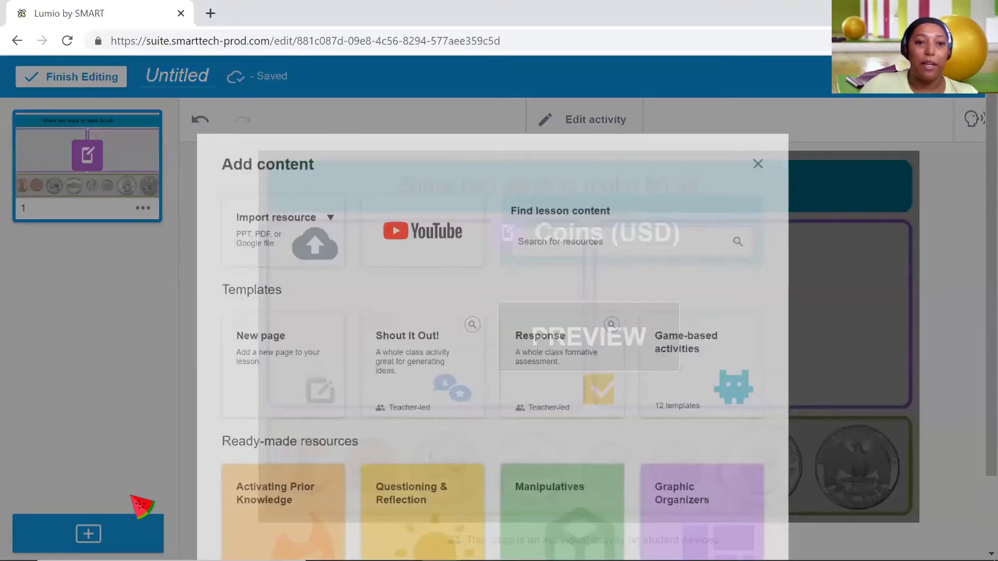
{"action": "scroll", "coordinate": [186, 395], "scroll_direction": "down", "scroll_amount": 2}
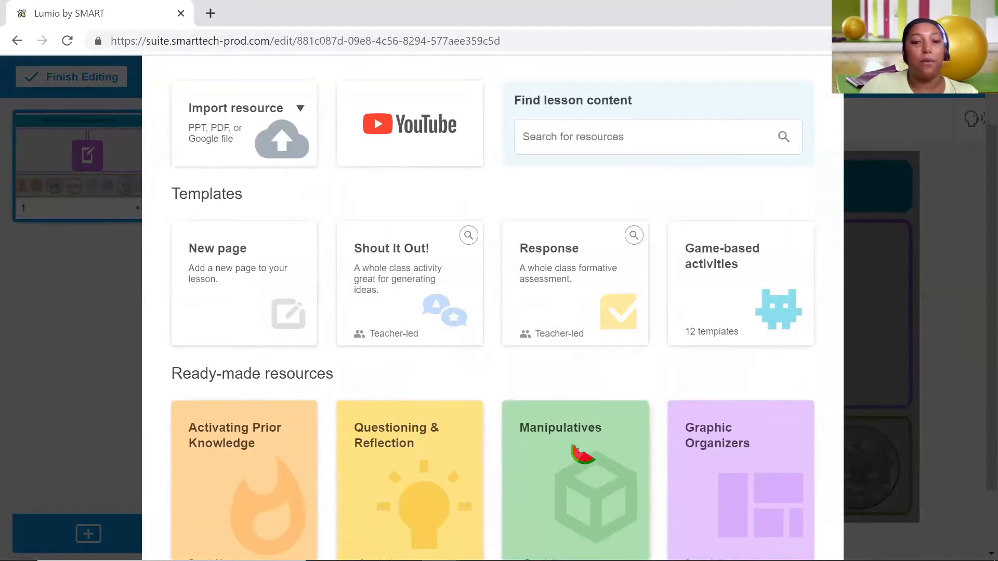
{"action": "scroll", "coordinate": [578, 471], "scroll_direction": "up", "scroll_amount": 2}
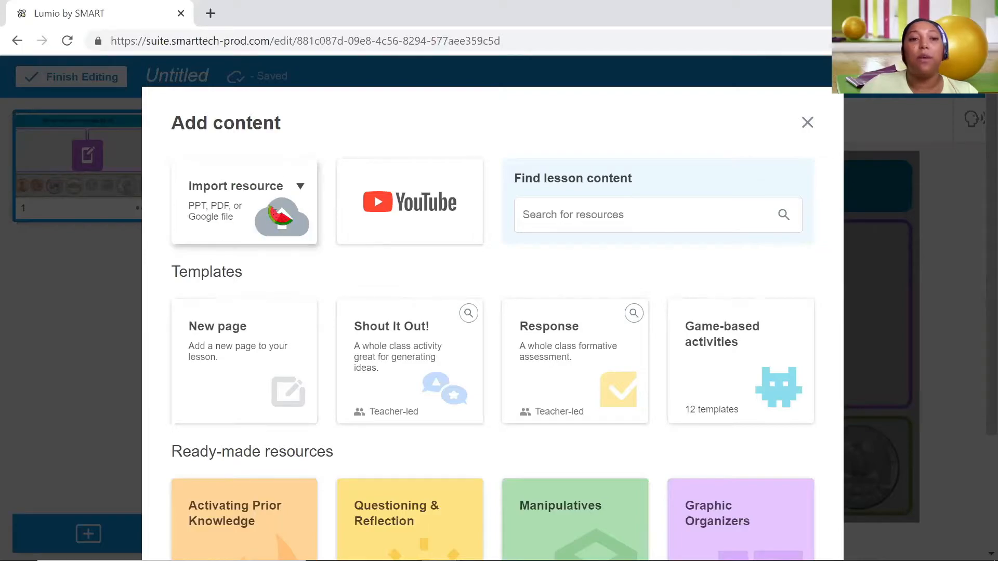
{"action": "left_click", "coordinate": [279, 214]}
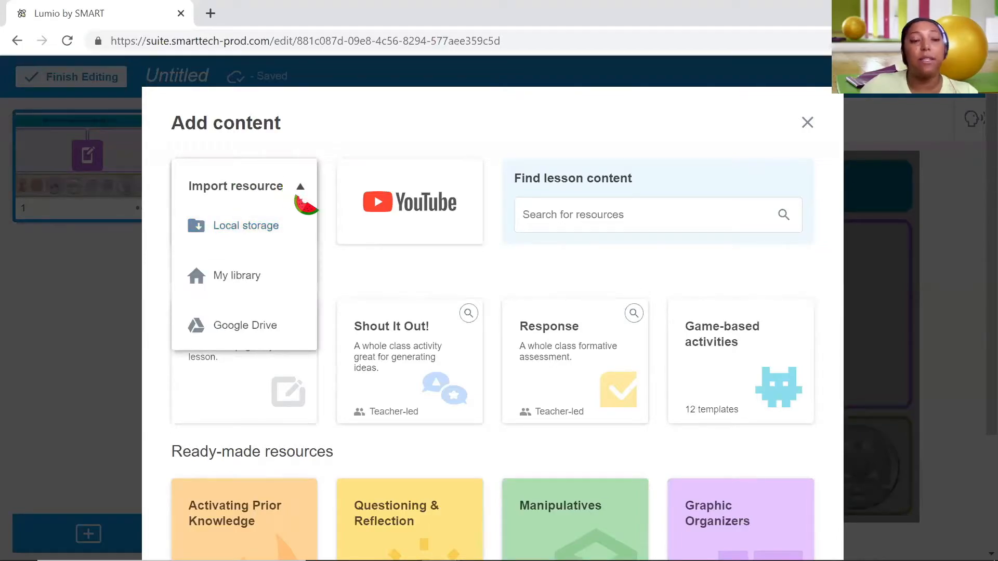
{"action": "left_click", "coordinate": [276, 229]}
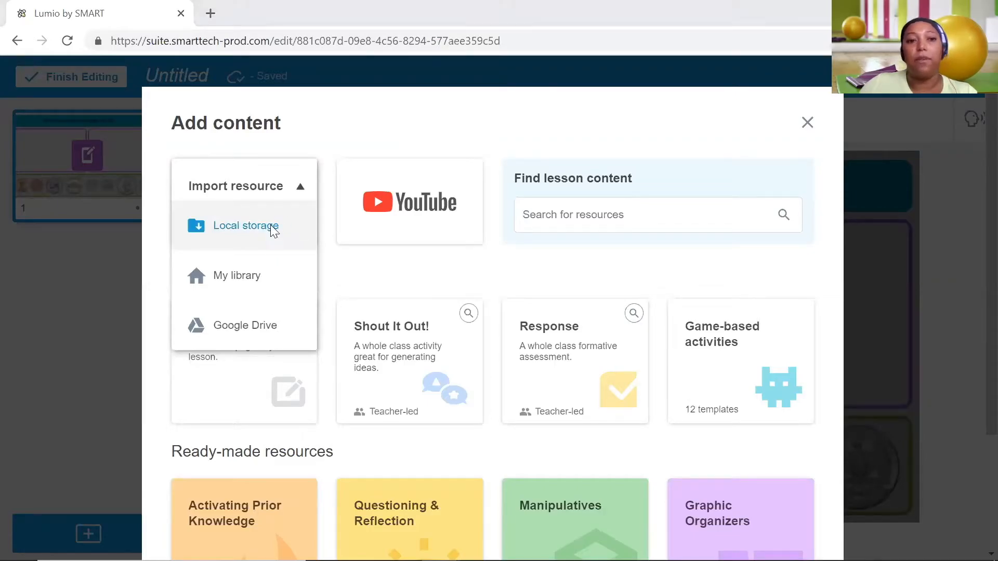
{"action": "left_click", "coordinate": [182, 273]}
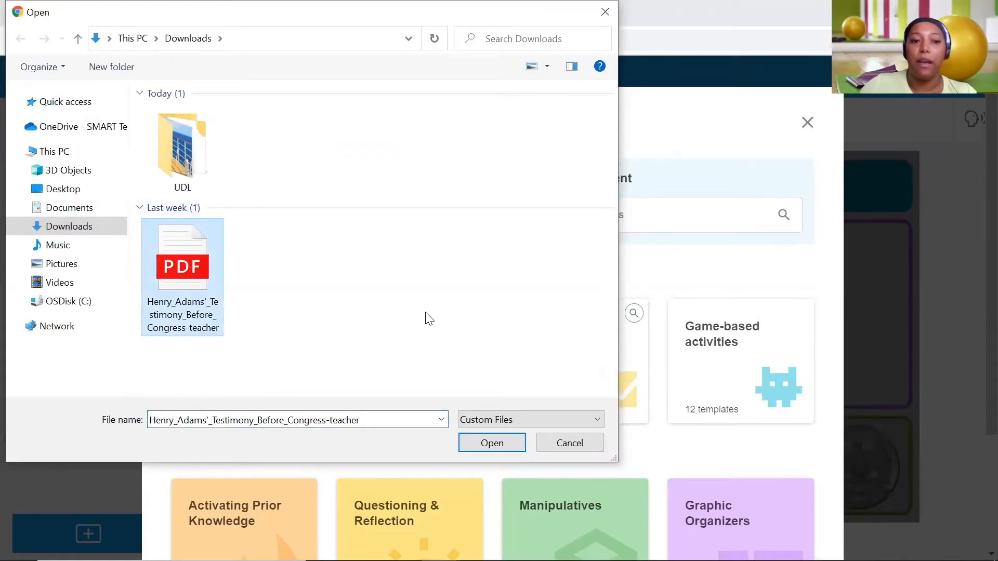
{"action": "left_click", "coordinate": [514, 444]}
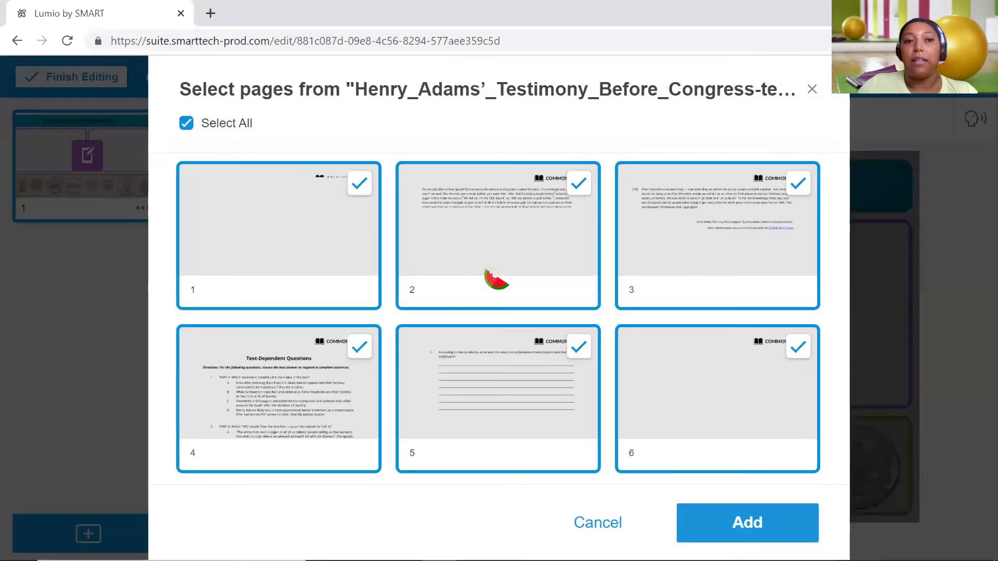
Deselect all pages of the PDF, select only page 1 and add it to the lesson
{"action": "left_click", "coordinate": [187, 124]}
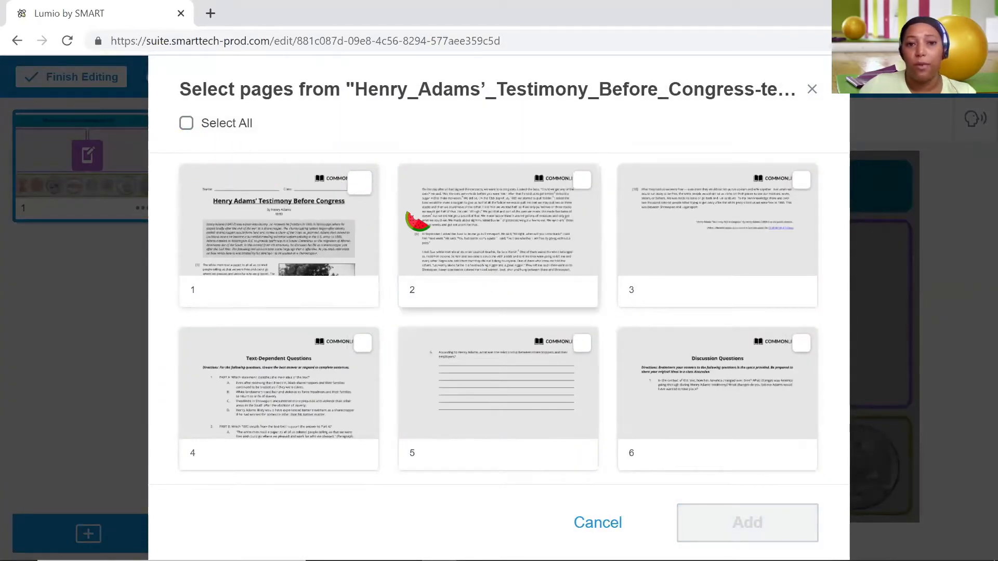
{"action": "left_click", "coordinate": [367, 188]}
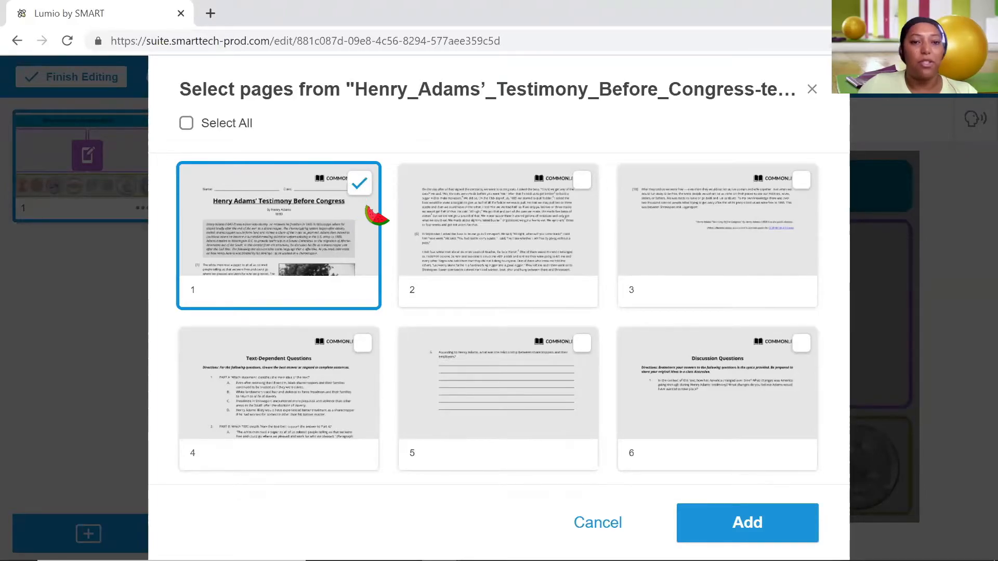
{"action": "left_click", "coordinate": [769, 517]}
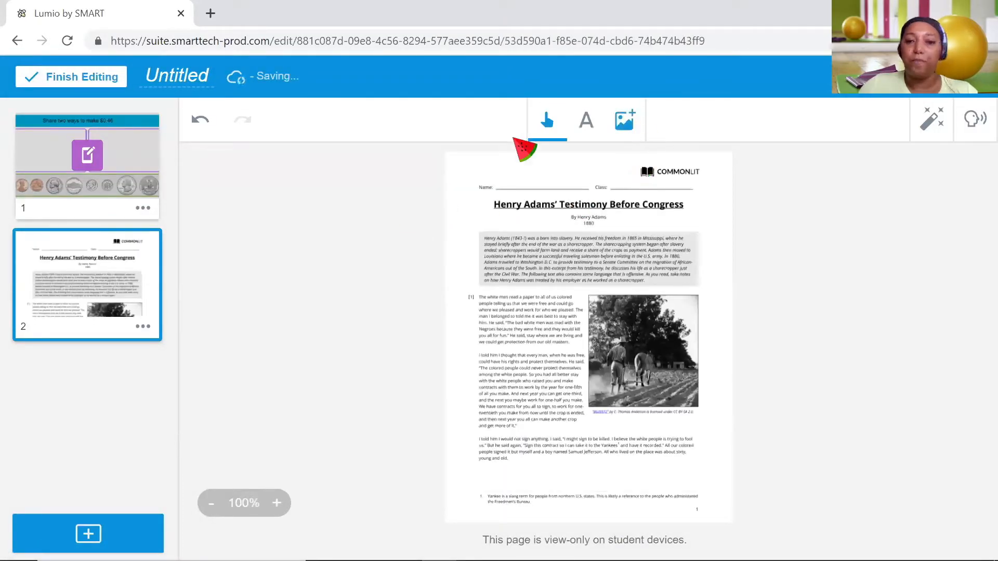
Enlarge the imported reading page to 250% and look over its heading and introduction
{"action": "left_click", "coordinate": [276, 503]}
{"action": "left_click", "coordinate": [277, 503]}
{"action": "left_click", "coordinate": [277, 502]}
{"action": "left_click", "coordinate": [276, 503]}
{"action": "left_click", "coordinate": [277, 503]}
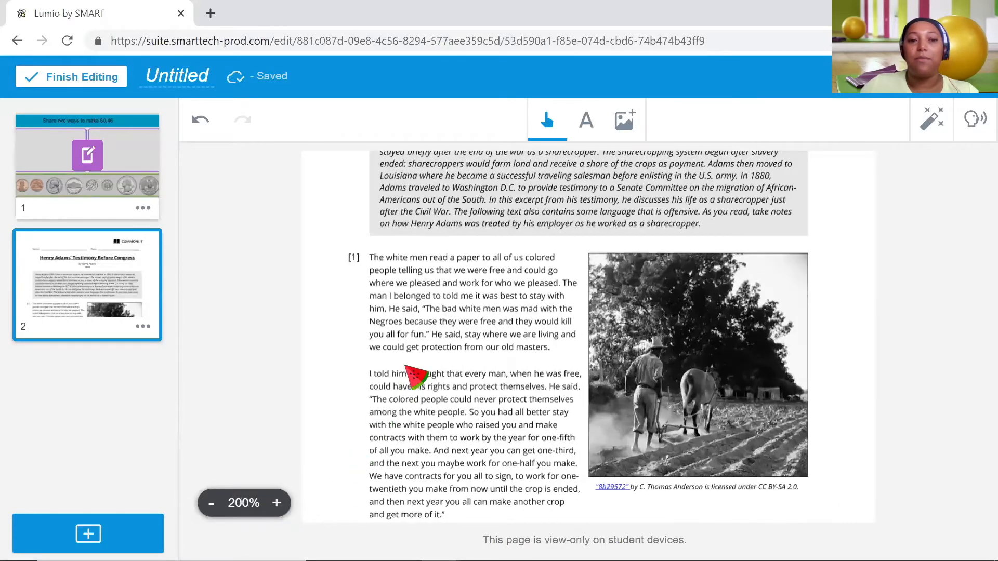
{"action": "scroll", "coordinate": [478, 416], "scroll_direction": "up", "scroll_amount": 4}
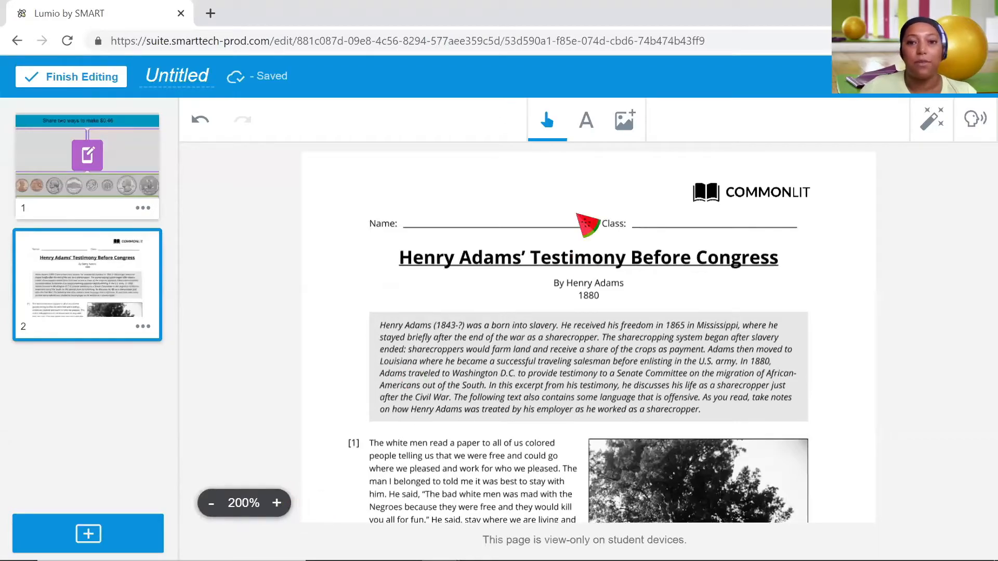
{"action": "left_click", "coordinate": [276, 502]}
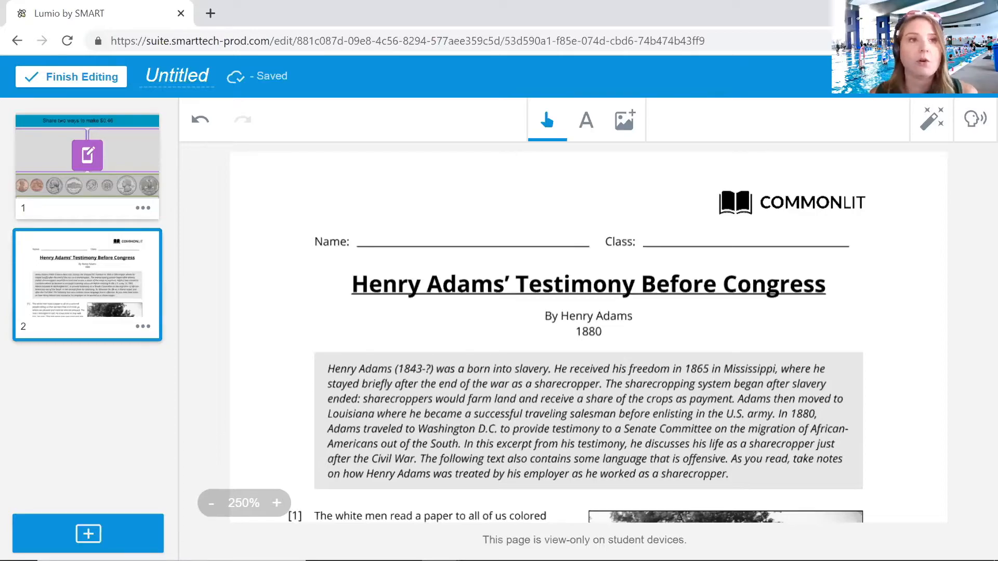
Add a bold red question mark in size 36 in the upper left corner of the reading page
{"action": "left_click", "coordinate": [590, 125]}
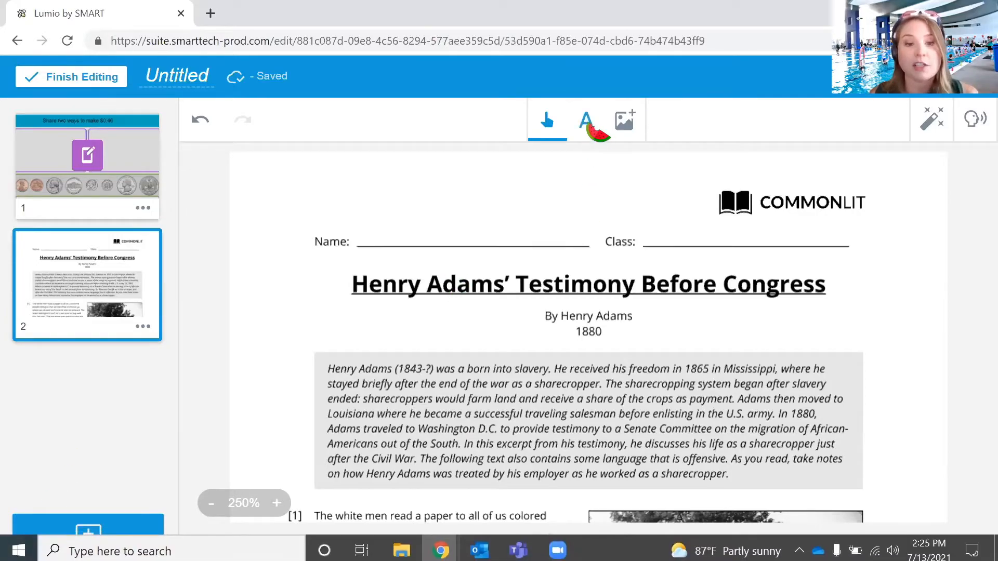
{"action": "left_click", "coordinate": [283, 205]}
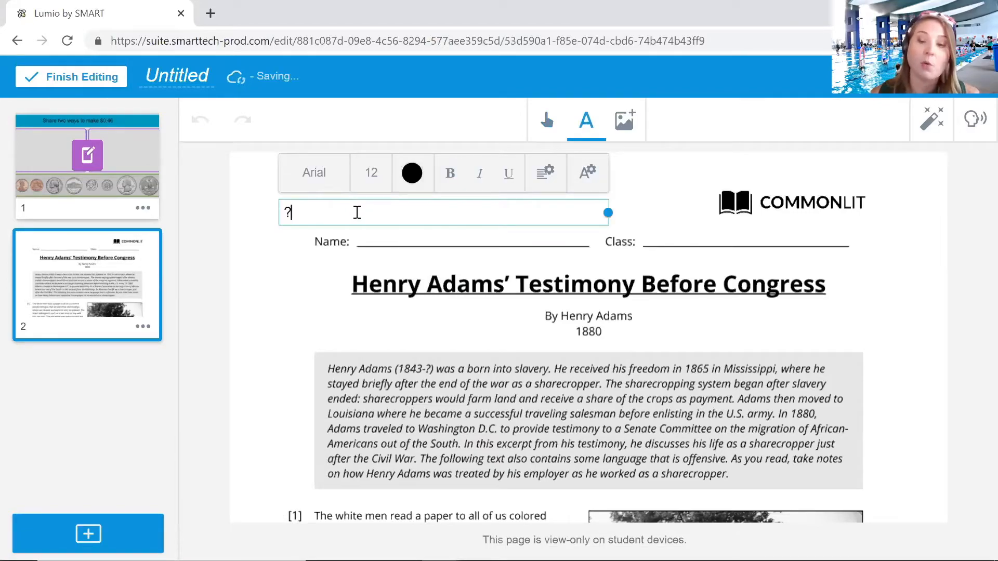
{"action": "left_click_drag", "start_coordinate": [357, 211], "coordinate": [280, 214]}
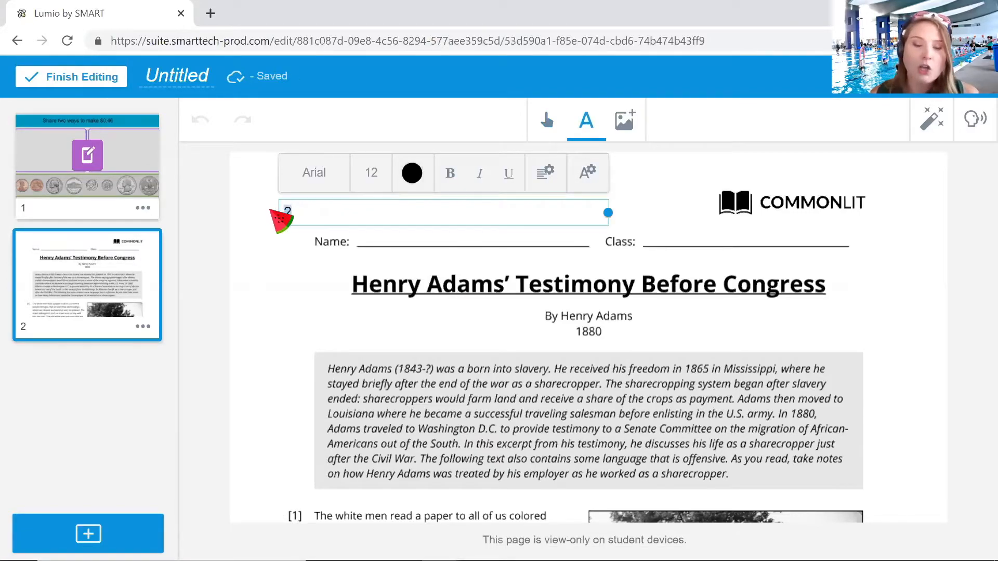
{"action": "left_click", "coordinate": [450, 173]}
{"action": "left_click", "coordinate": [411, 173]}
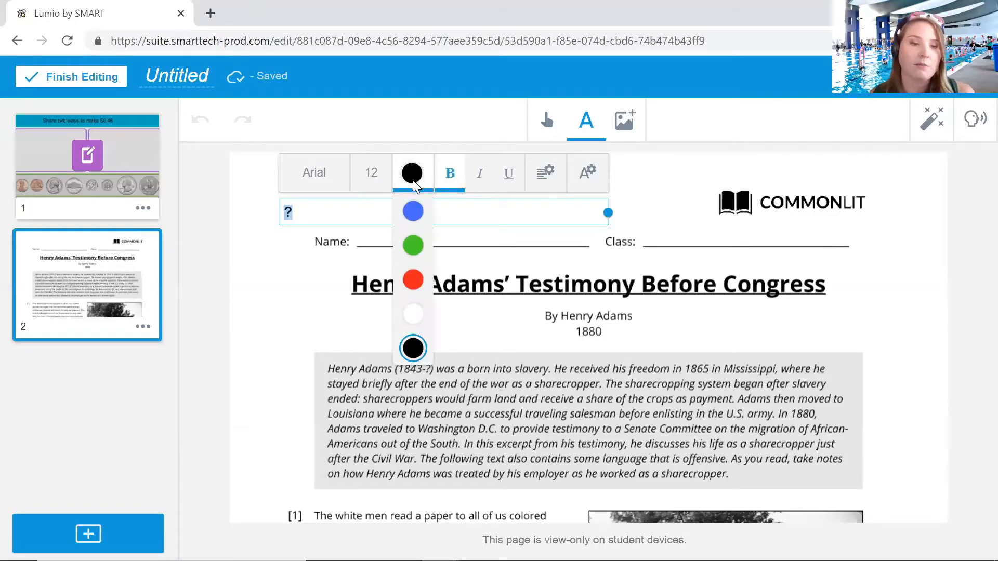
{"action": "left_click", "coordinate": [419, 279]}
{"action": "left_click", "coordinate": [372, 176]}
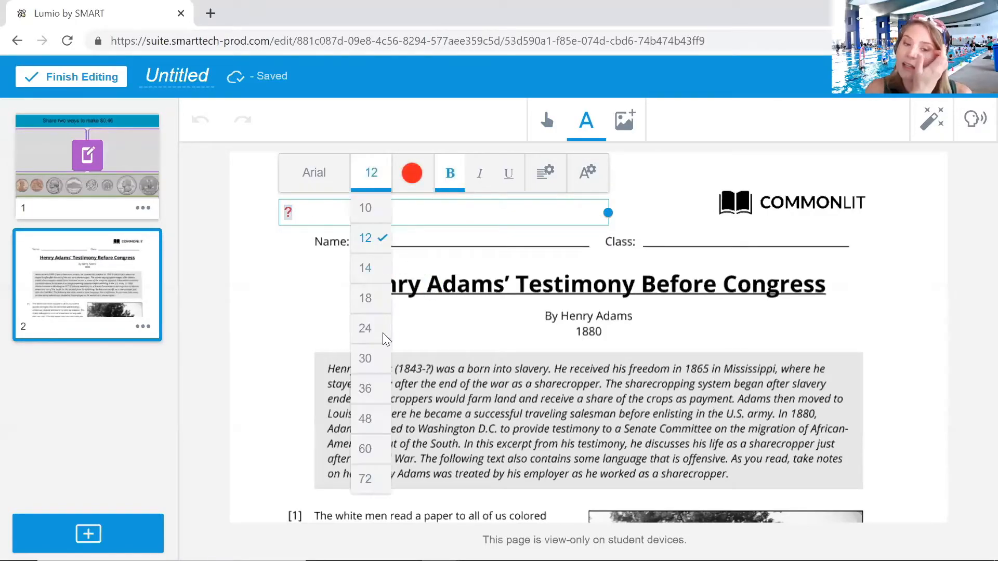
{"action": "left_click", "coordinate": [375, 396]}
{"action": "left_click", "coordinate": [332, 286]}
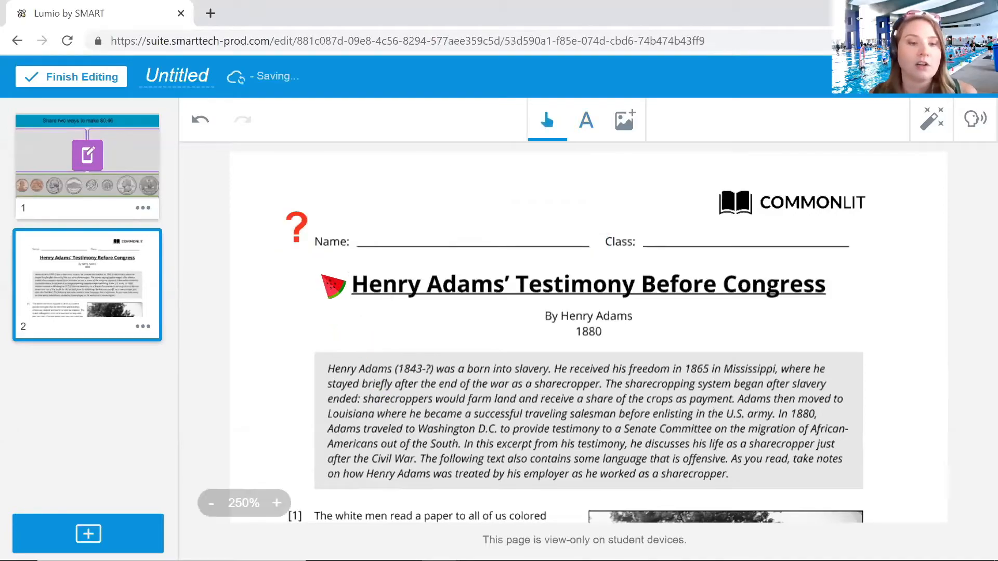
Add a green exclamation mark to the reading page and place it beside the red question mark above the Name line
{"action": "left_click", "coordinate": [588, 125]}
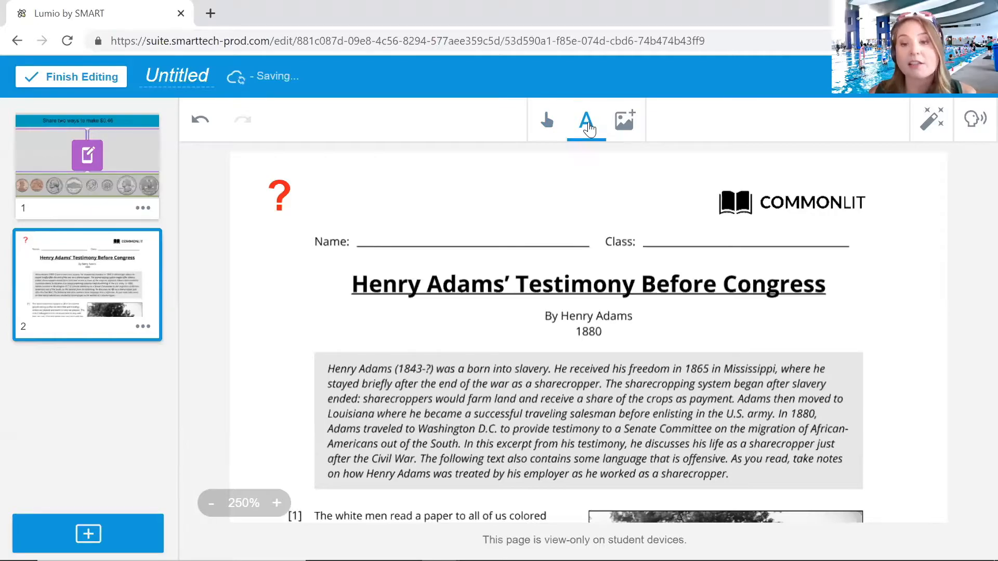
{"action": "left_click", "coordinate": [301, 258]}
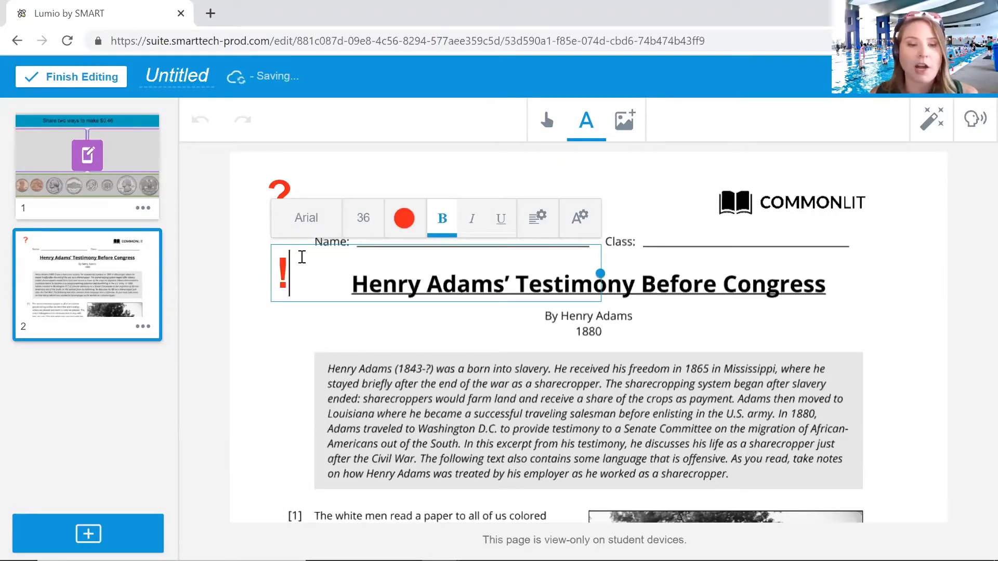
{"action": "left_click_drag", "start_coordinate": [302, 256], "coordinate": [278, 271]}
{"action": "left_click", "coordinate": [405, 225]}
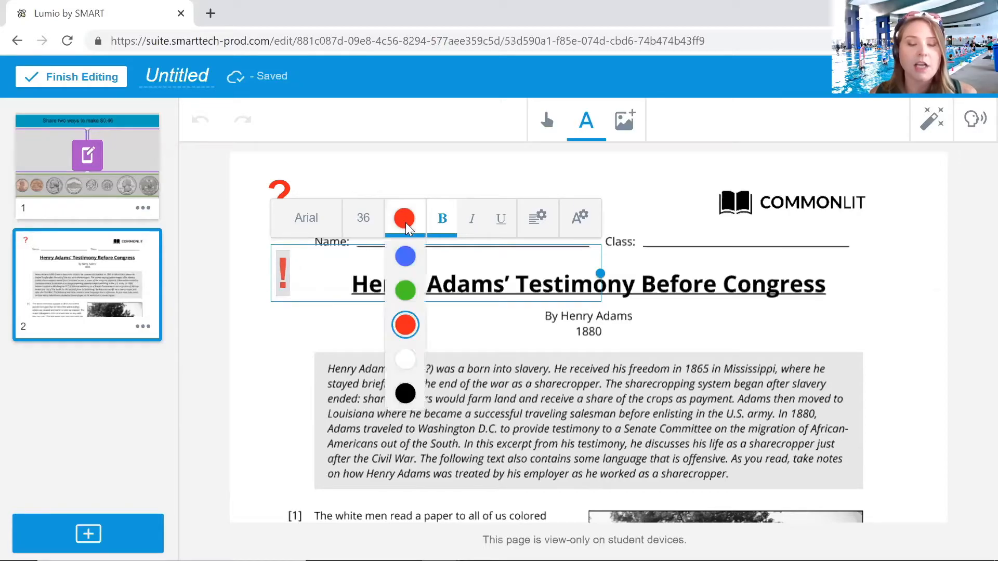
{"action": "left_click", "coordinate": [415, 294]}
{"action": "left_click", "coordinate": [334, 345]}
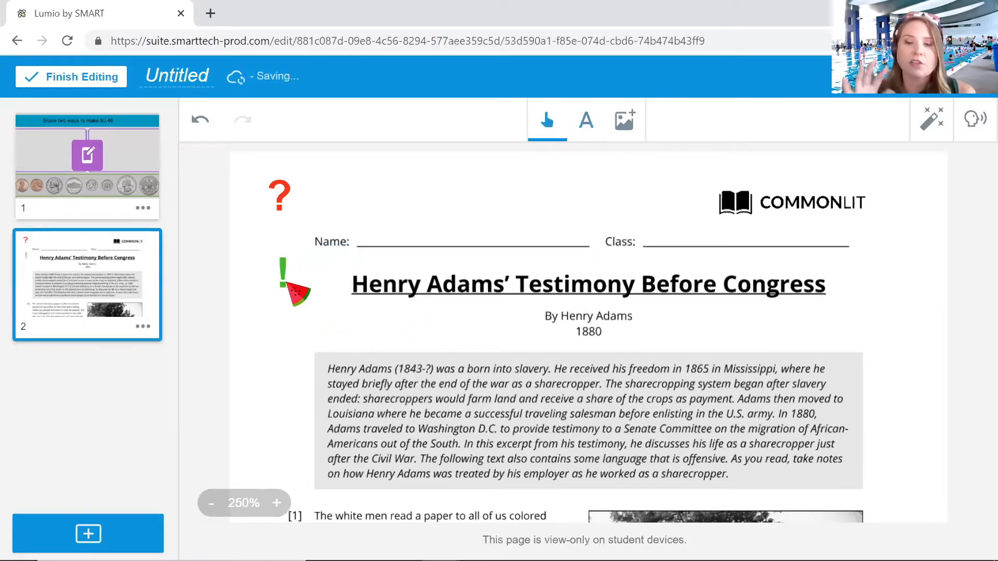
{"action": "left_click_drag", "start_coordinate": [293, 286], "coordinate": [384, 199]}
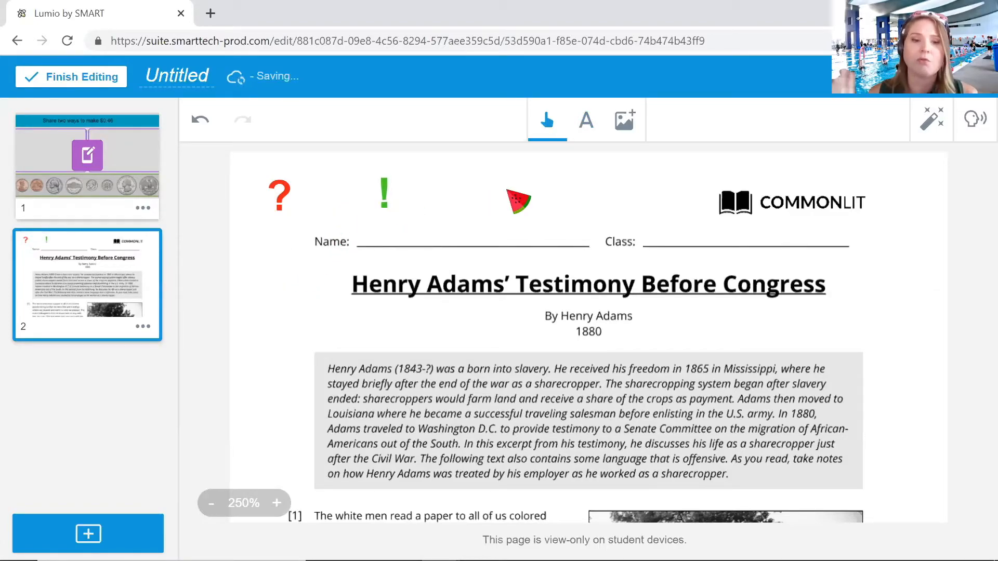
Nudge the red question mark up and left, and add a small gold star from an online image search for "star" beyond the exclamation mark
{"action": "left_click_drag", "start_coordinate": [287, 189], "coordinate": [280, 185]}
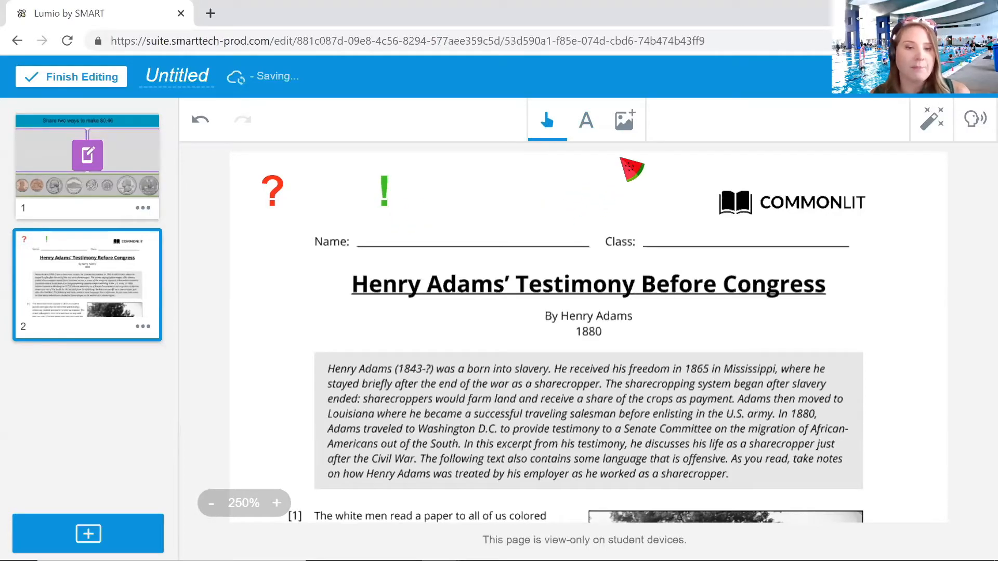
{"action": "left_click", "coordinate": [624, 121]}
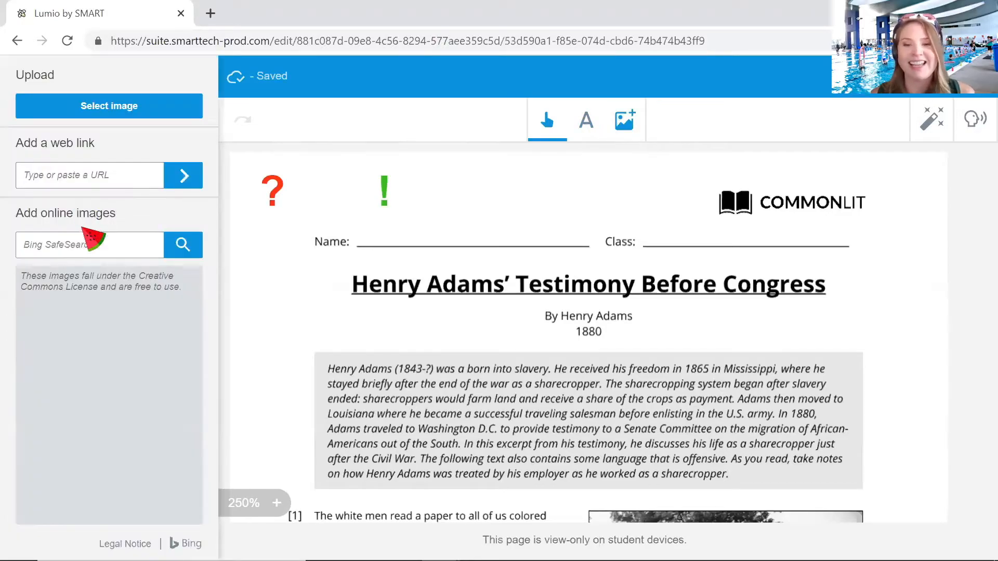
{"action": "left_click", "coordinate": [83, 245]}
{"action": "type", "text": "star"}
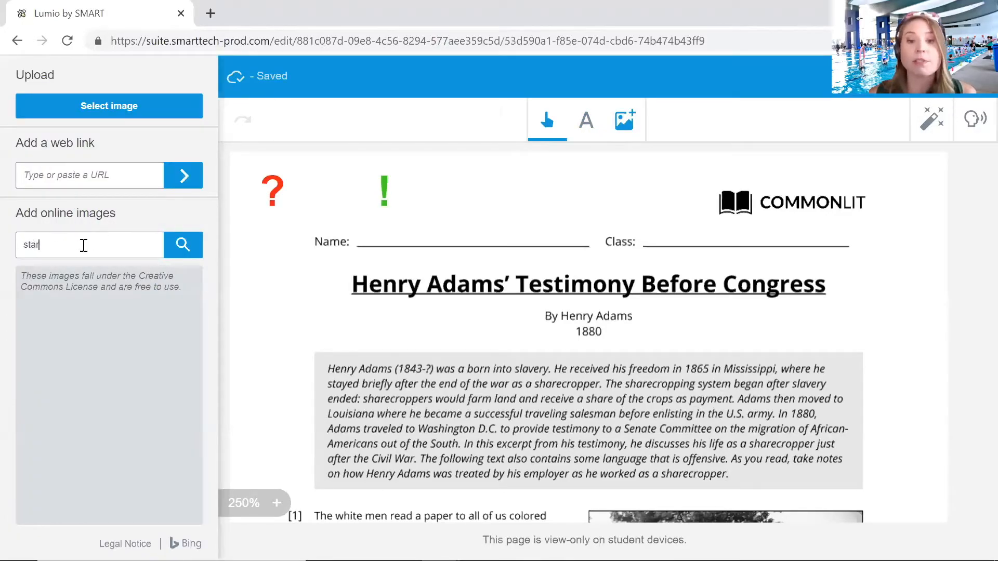
{"action": "key", "text": "Return"}
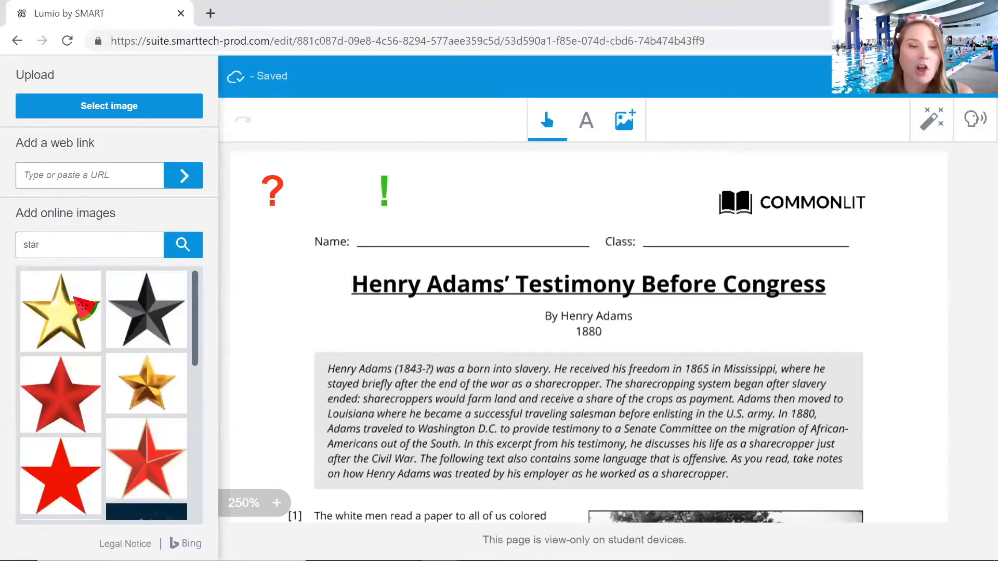
{"action": "left_click", "coordinate": [81, 301]}
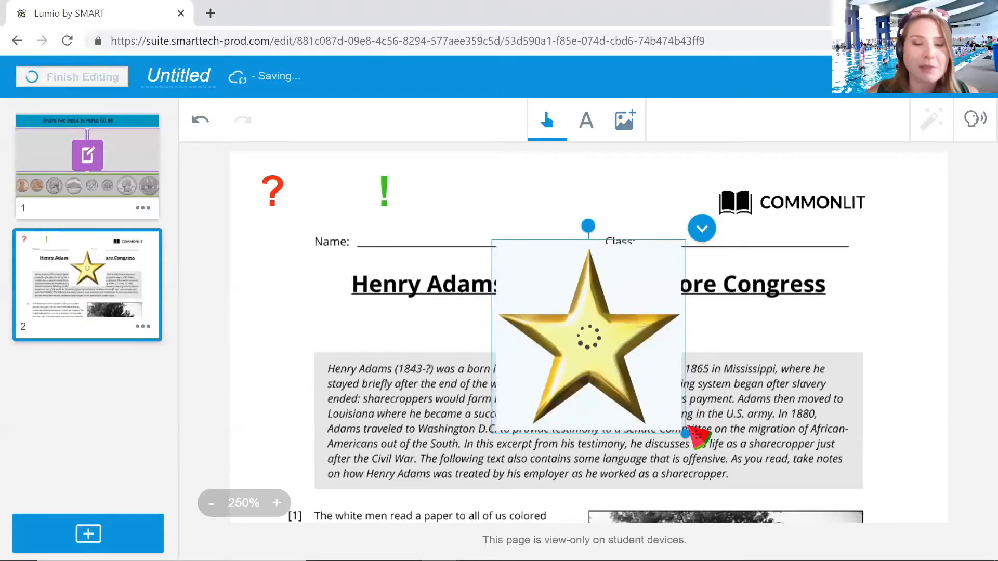
{"action": "left_click_drag", "start_coordinate": [626, 369], "coordinate": [569, 206]}
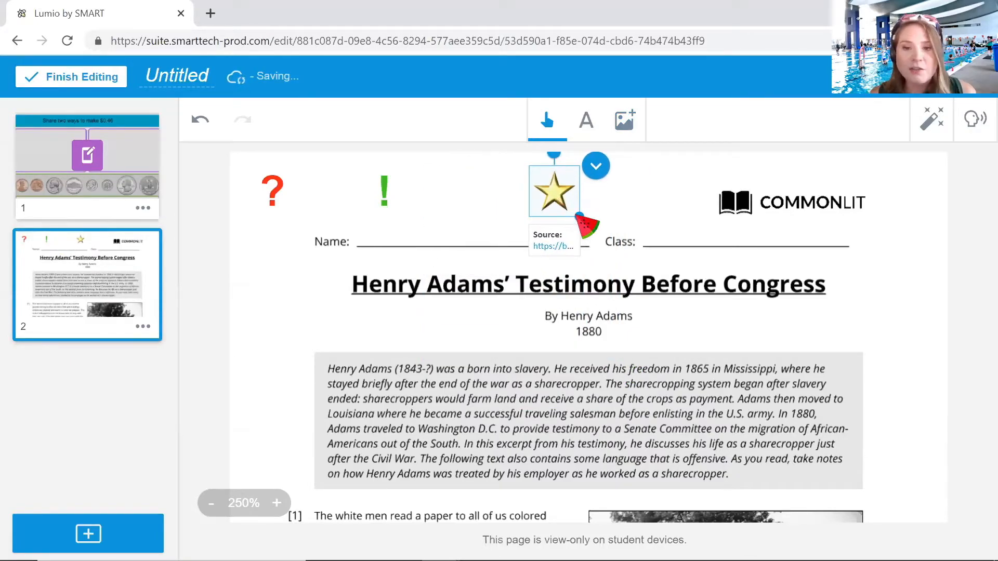
{"action": "left_click", "coordinate": [612, 155]}
Add a bold black "Evidence" text label in size 18 to the right of the star
{"action": "left_click", "coordinate": [590, 121]}
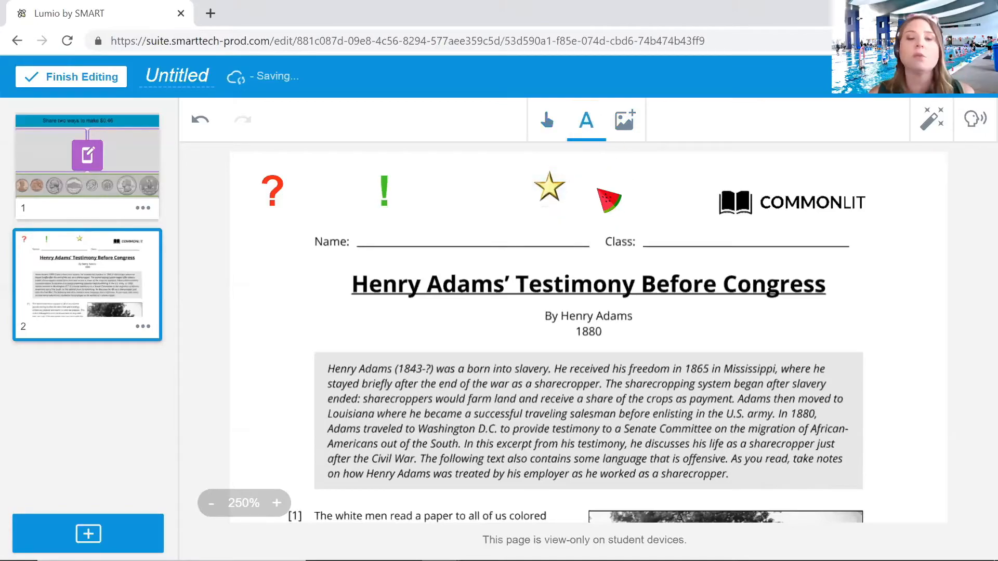
{"action": "left_click", "coordinate": [605, 202]}
{"action": "left_click", "coordinate": [683, 170]}
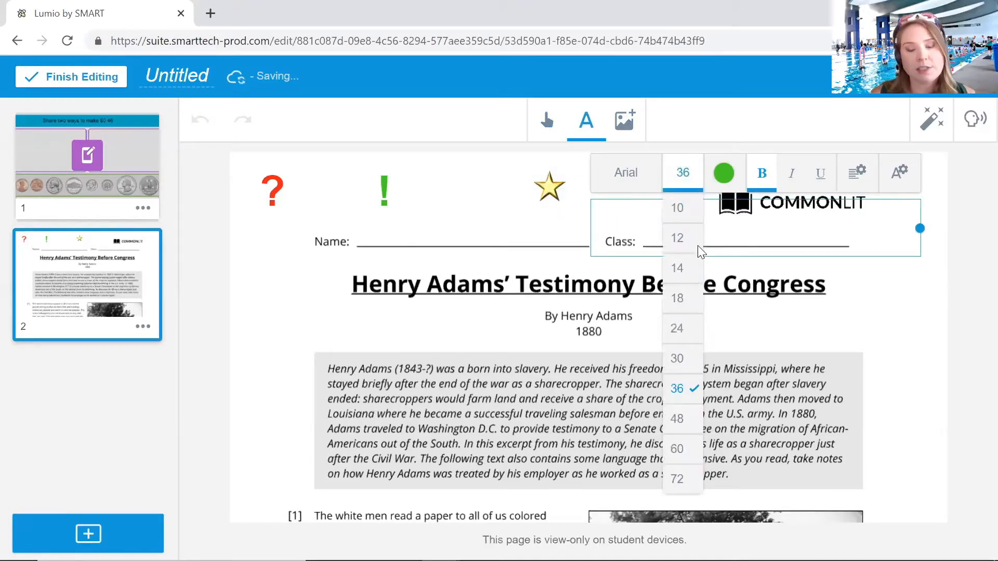
{"action": "left_click", "coordinate": [691, 306]}
{"action": "left_click", "coordinate": [723, 174]}
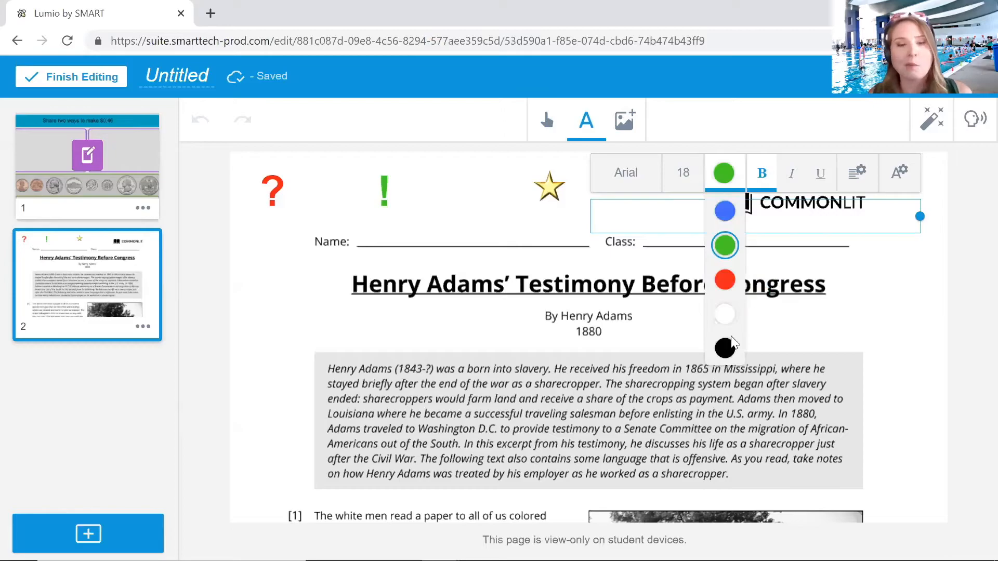
{"action": "left_click", "coordinate": [724, 338]}
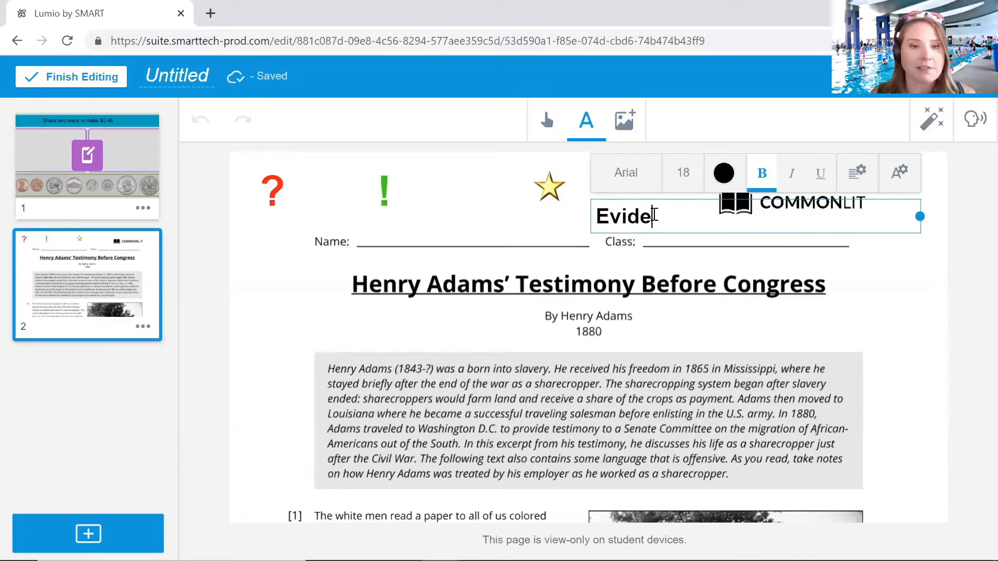
{"action": "type", "text": "e"}
Recolour the Evidence label blue without bold and move it up beside the star
{"action": "left_click_drag", "start_coordinate": [691, 213], "coordinate": [597, 218]}
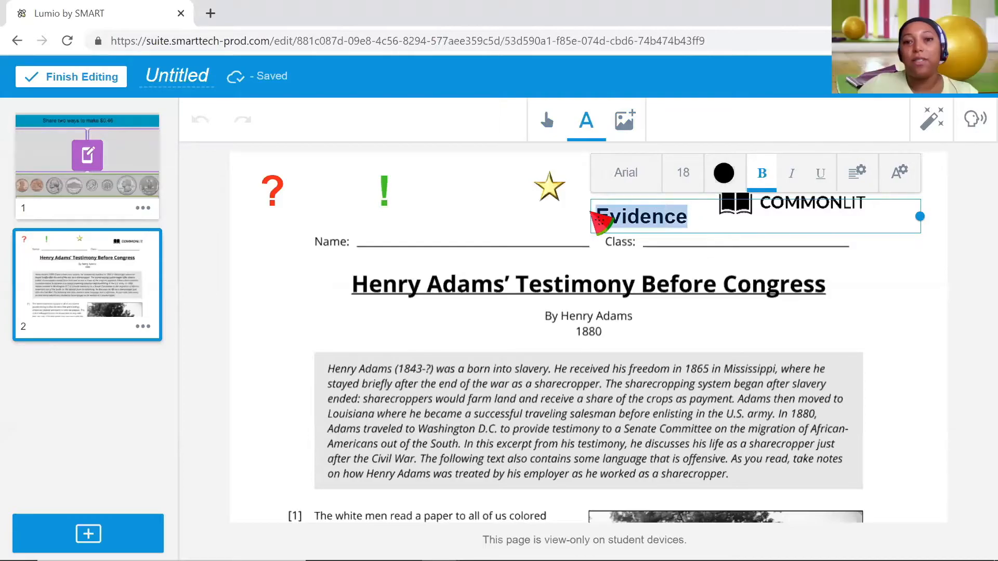
{"action": "left_click", "coordinate": [723, 174]}
{"action": "left_click", "coordinate": [727, 211]}
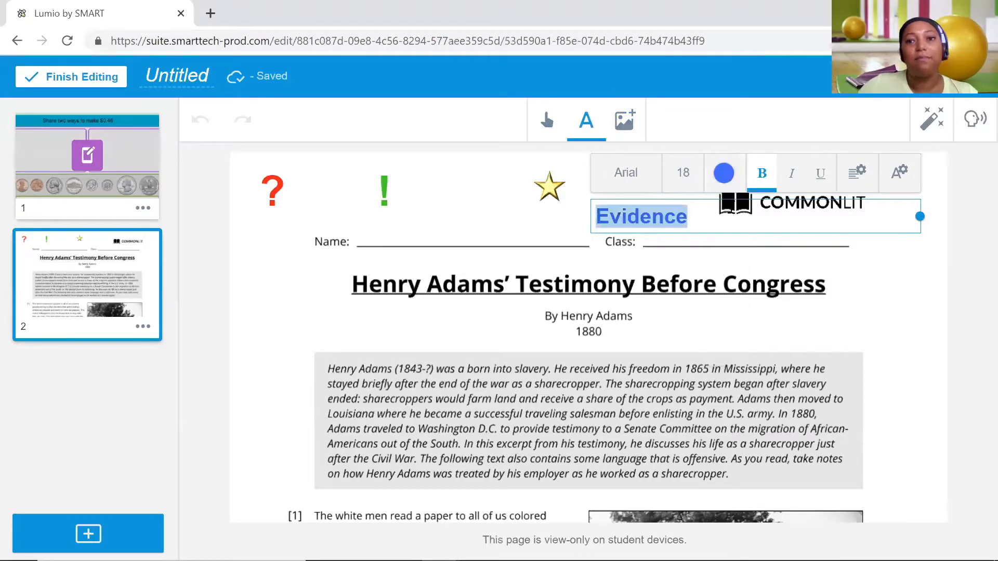
{"action": "left_click", "coordinate": [717, 260]}
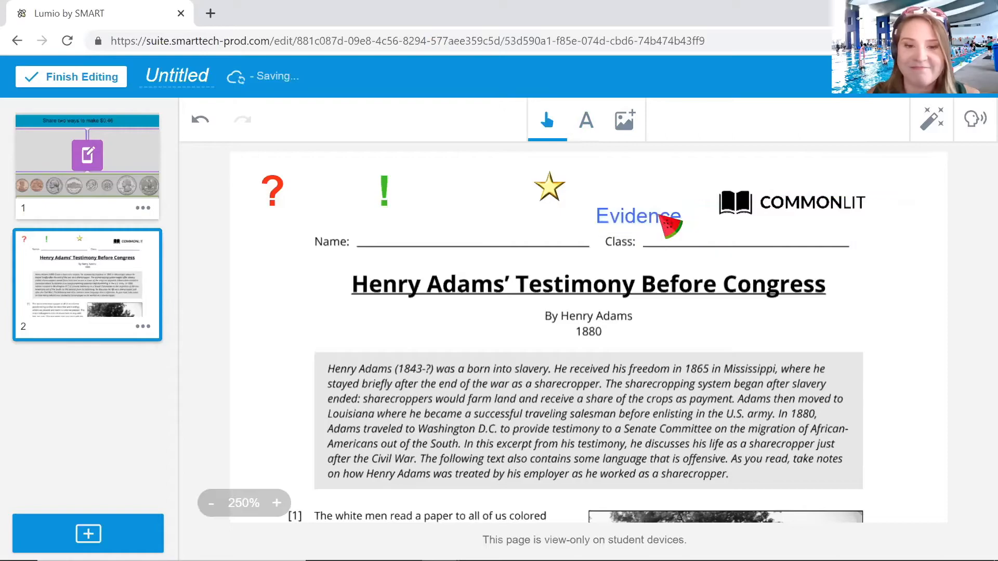
{"action": "left_click_drag", "start_coordinate": [672, 223], "coordinate": [630, 185]}
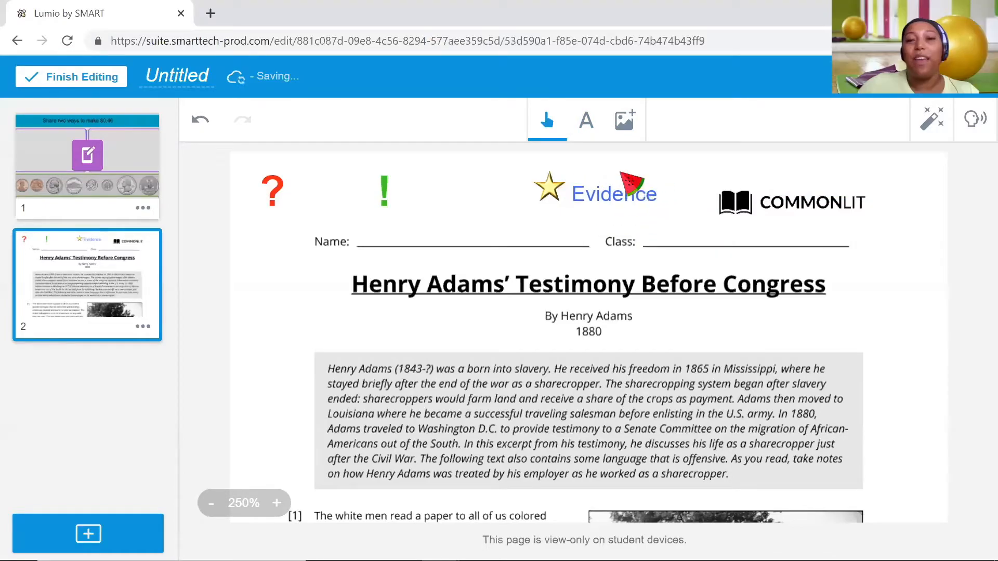
Add a green "Sparks" text label in size 18 and place it right beside the exclamation mark
{"action": "left_click", "coordinate": [586, 122]}
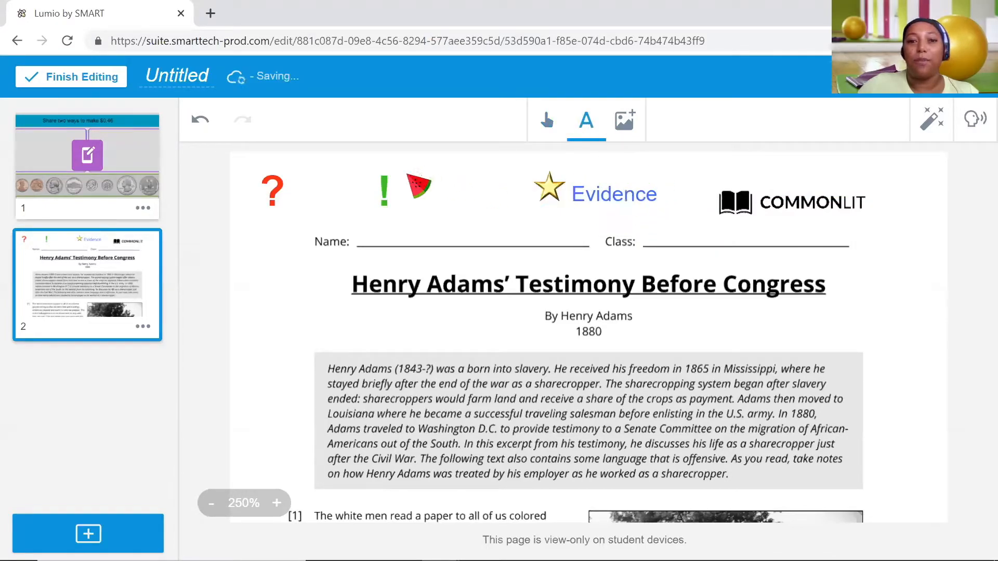
{"action": "left_click", "coordinate": [406, 204]}
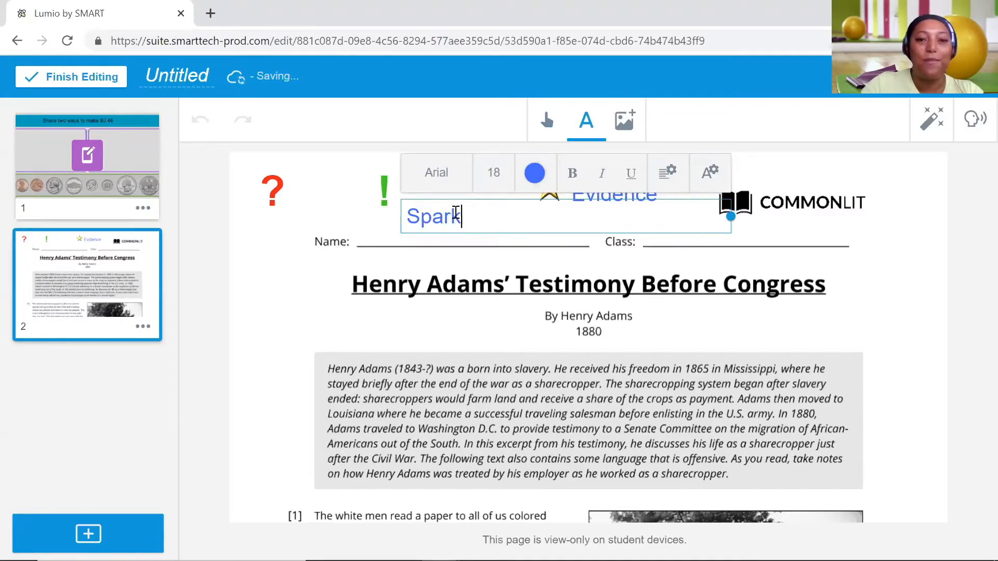
{"action": "left_click_drag", "start_coordinate": [479, 222], "coordinate": [383, 223]}
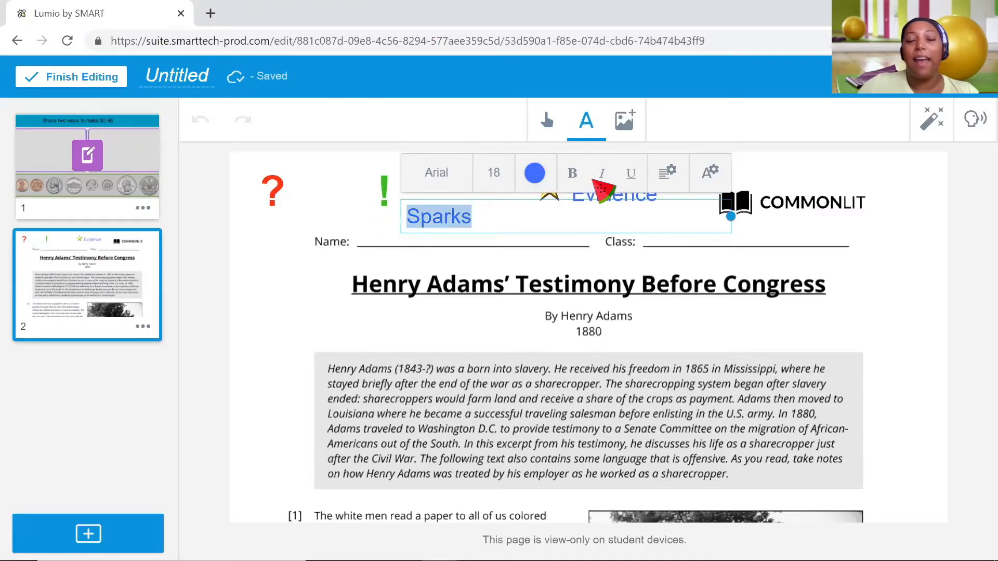
{"action": "left_click", "coordinate": [534, 173]}
{"action": "left_click", "coordinate": [546, 253]}
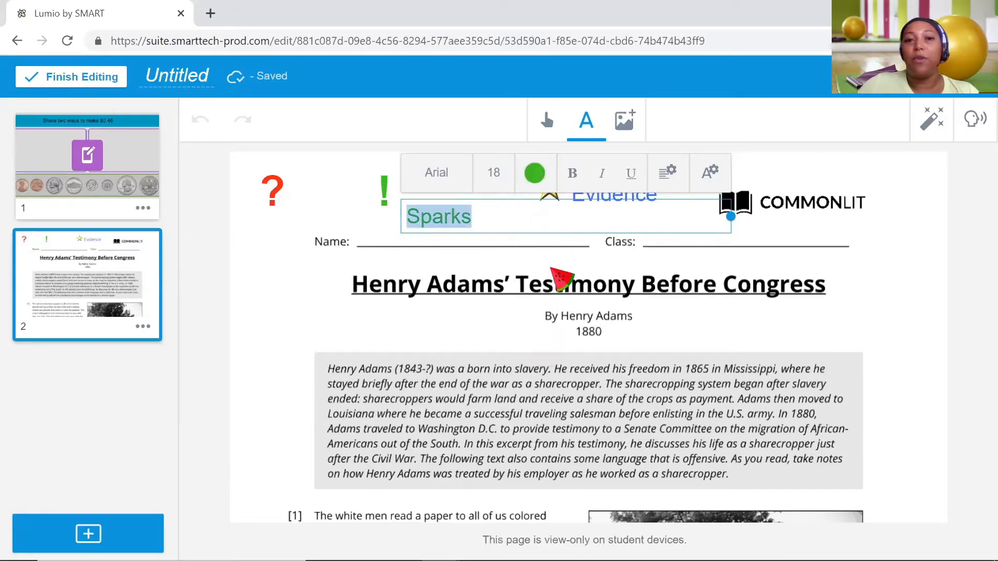
{"action": "left_click_drag", "start_coordinate": [461, 223], "coordinate": [462, 206]}
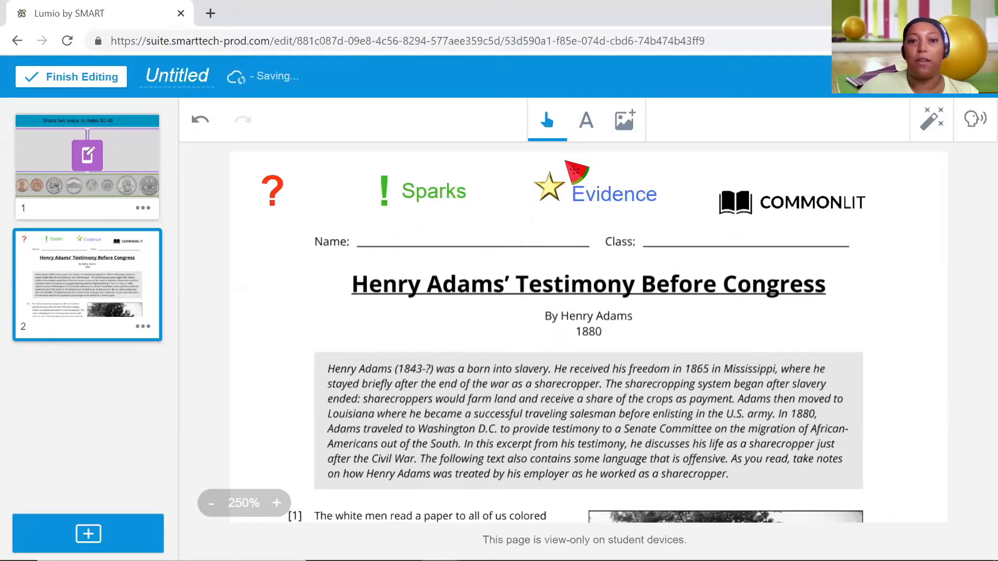
Add a red "Question" text label in size 18 and place it between the question mark and the exclamation mark
{"action": "left_click", "coordinate": [587, 130]}
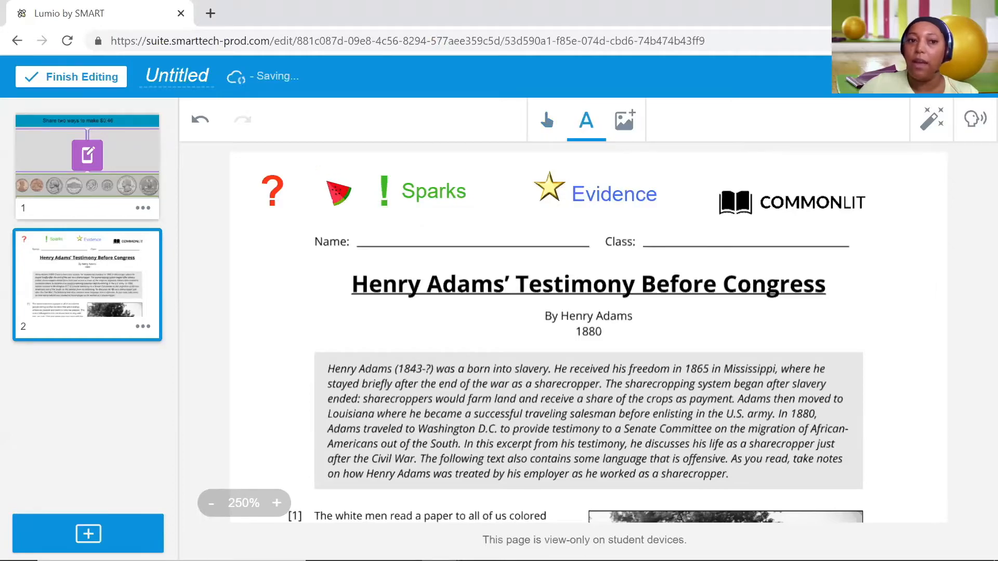
{"action": "left_click", "coordinate": [309, 204]}
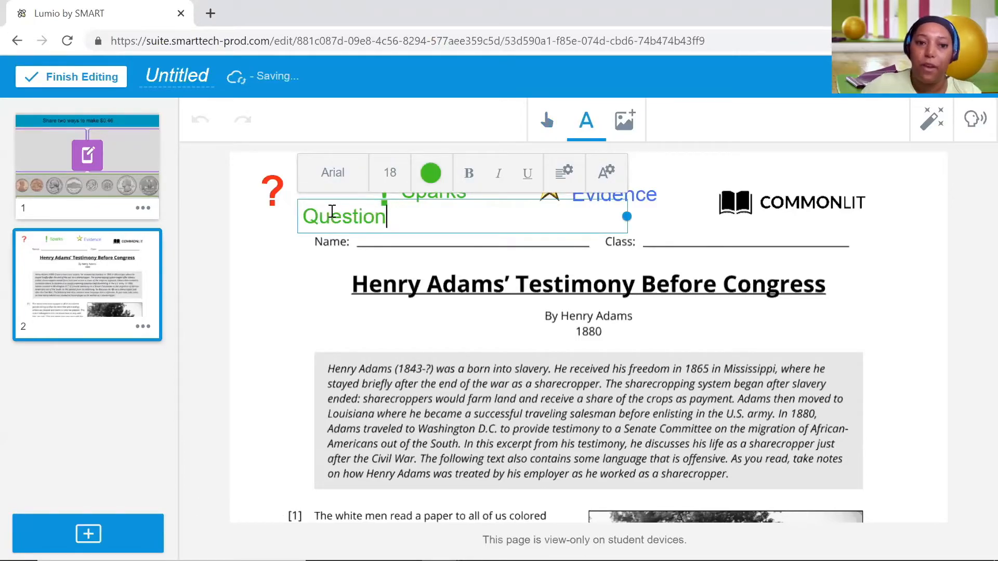
{"action": "left_click_drag", "start_coordinate": [421, 216], "coordinate": [290, 225]}
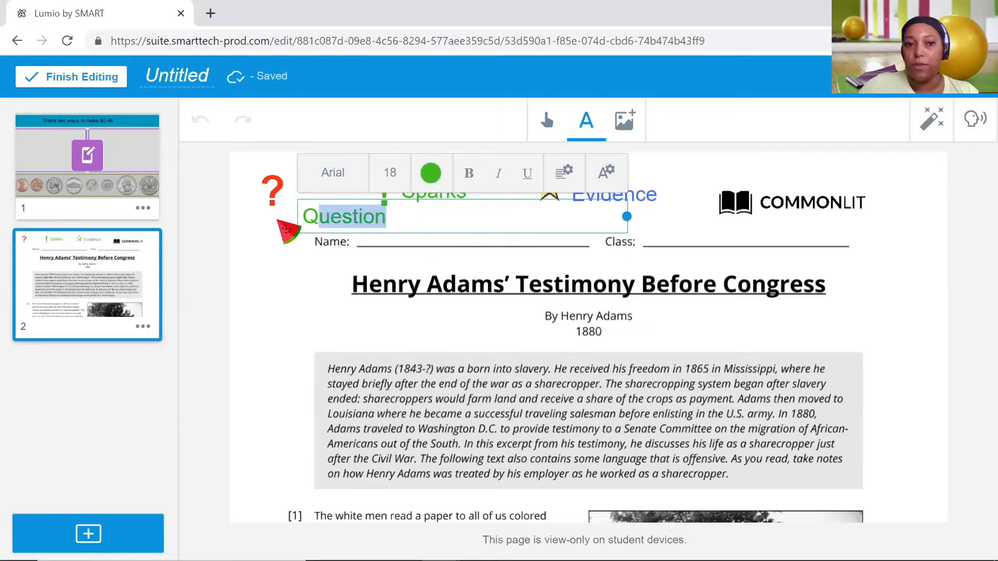
{"action": "left_click", "coordinate": [429, 170]}
{"action": "left_click", "coordinate": [443, 279]}
{"action": "key", "text": "Escape"}
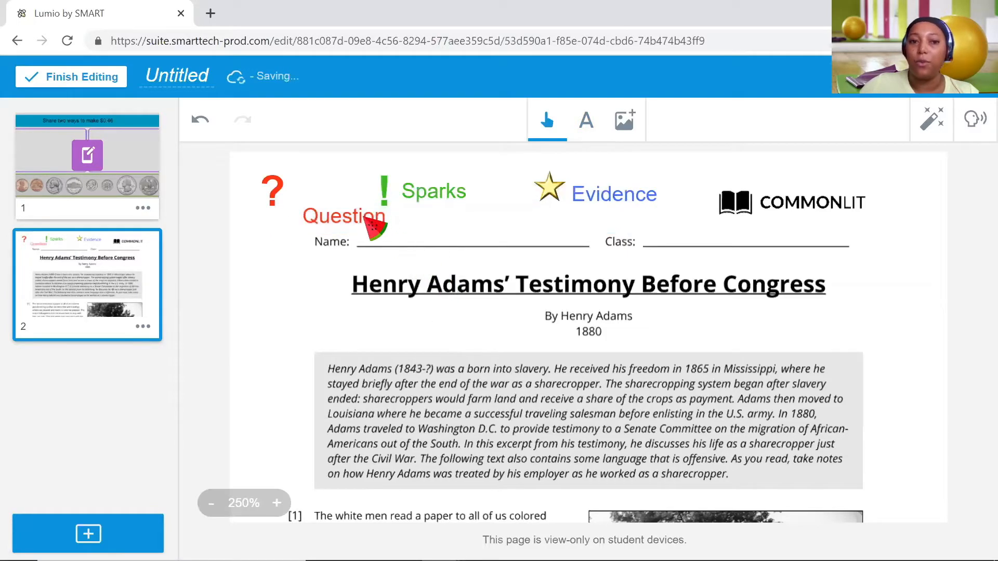
{"action": "left_click_drag", "start_coordinate": [370, 224], "coordinate": [354, 203]}
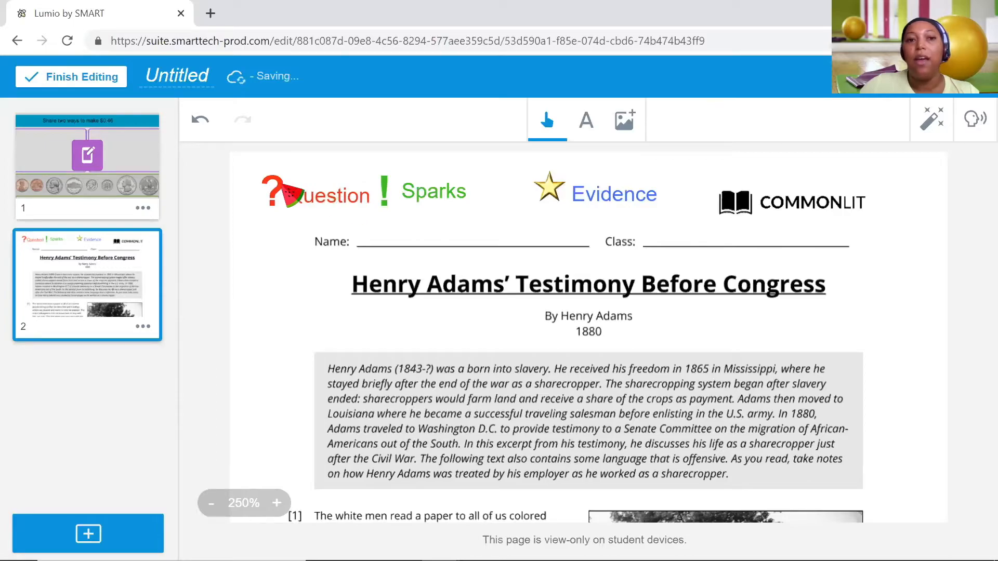
Tidy the spacing of the symbol key so the question mark, exclamation mark and star each sit directly beside their labels without overlapping
{"action": "mouse_move", "coordinate": [270, 184]}
{"action": "left_mouse_down"}
{"action": "mouse_move", "coordinate": [256, 182]}
{"action": "mouse_move", "coordinate": [282, 191]}
{"action": "left_mouse_up"}
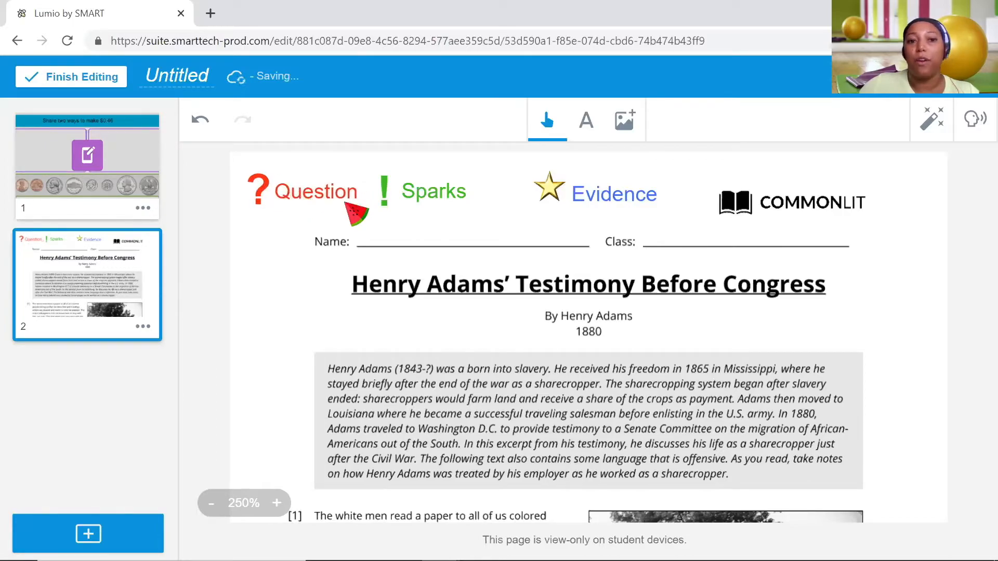
{"action": "left_click_drag", "start_coordinate": [441, 194], "coordinate": [435, 193]}
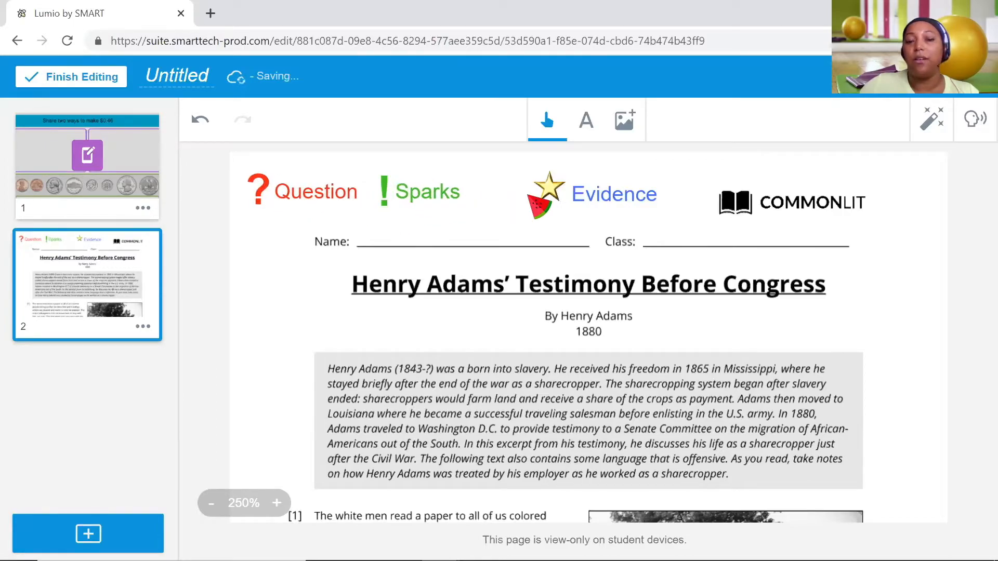
{"action": "left_click_drag", "start_coordinate": [544, 198], "coordinate": [506, 194]}
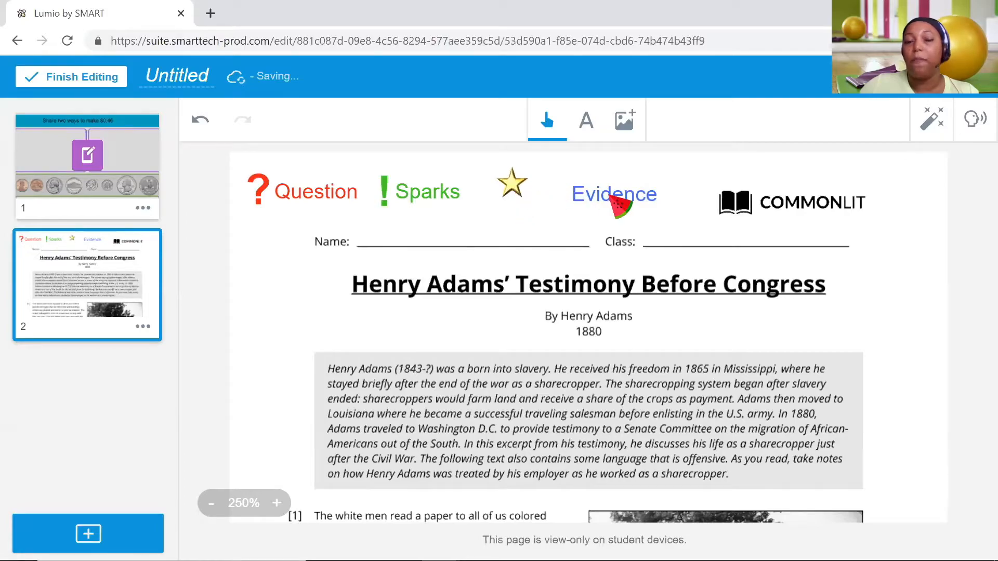
{"action": "left_click_drag", "start_coordinate": [620, 207], "coordinate": [581, 197]}
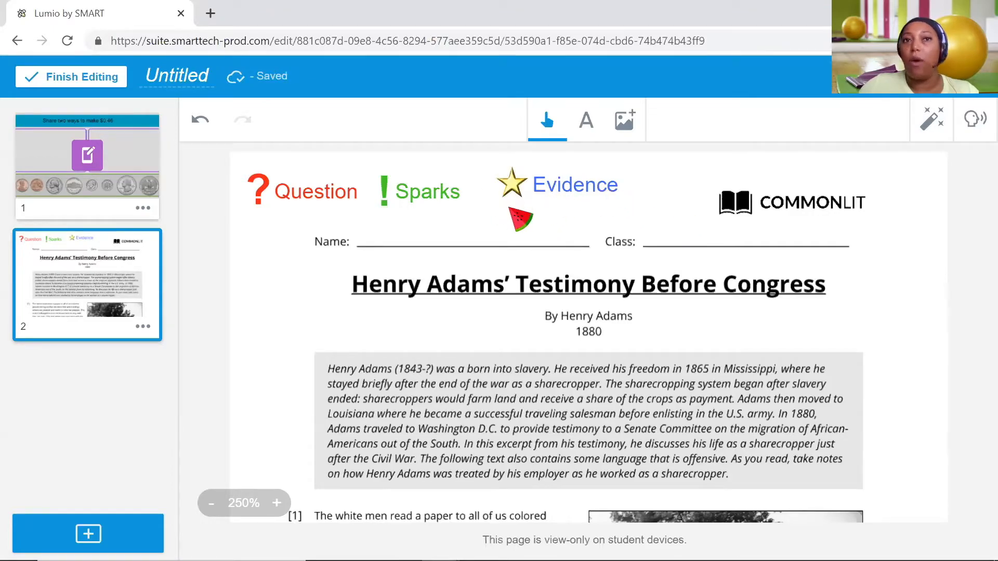
Lock the Evidence, Sparks and Question text labels in place
{"action": "left_click", "coordinate": [608, 188]}
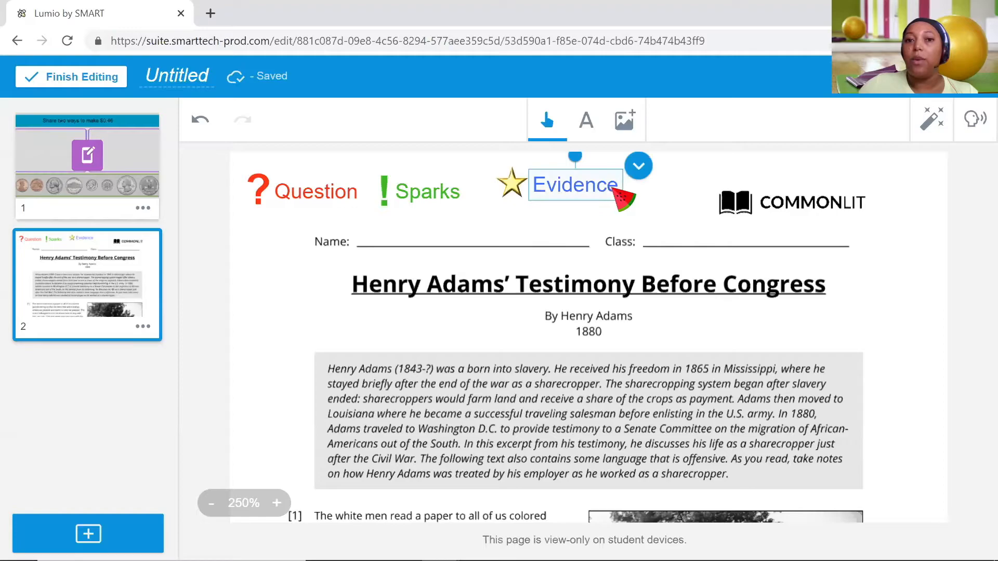
{"action": "left_click", "coordinate": [638, 165]}
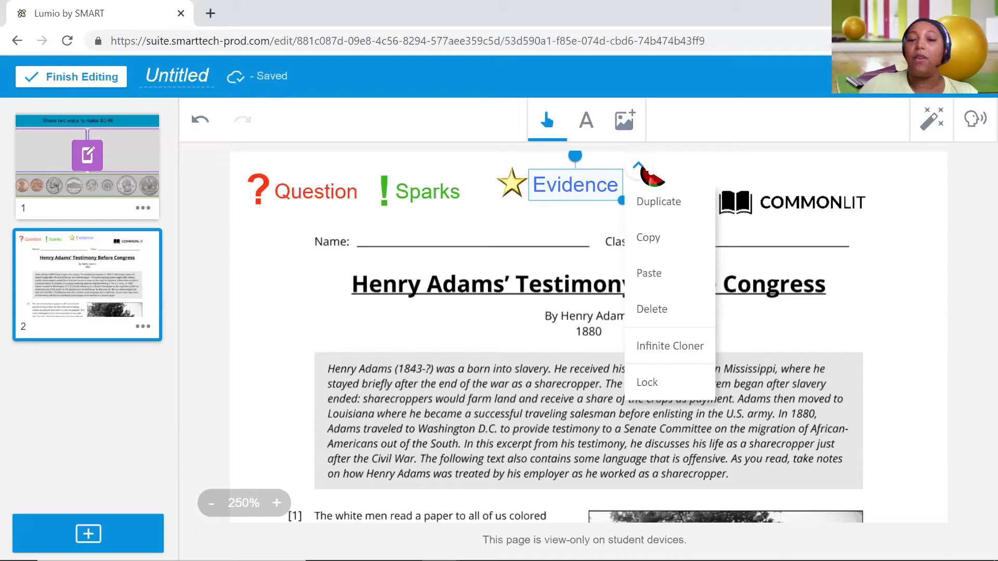
{"action": "left_click", "coordinate": [664, 386]}
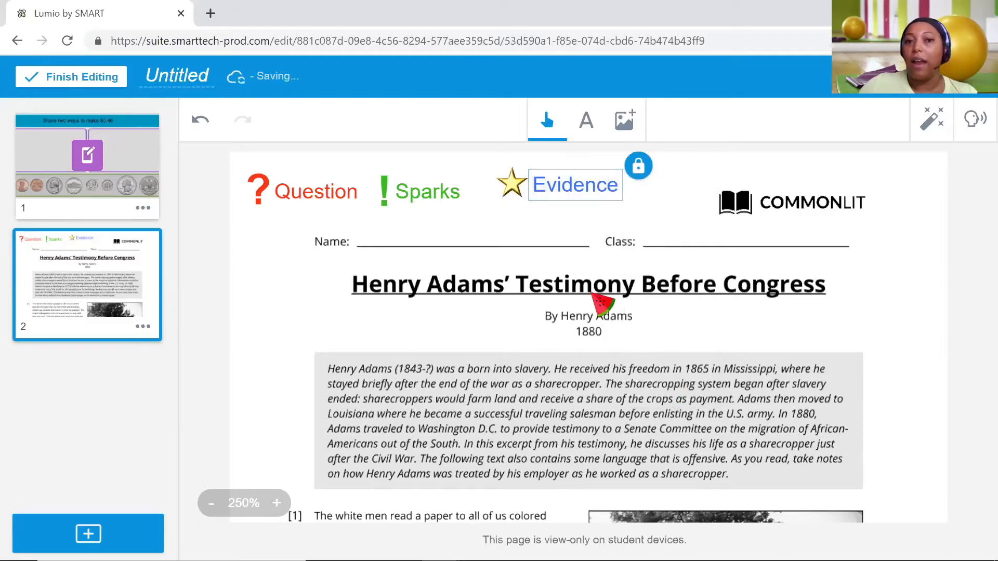
{"action": "left_click", "coordinate": [460, 202]}
{"action": "left_click", "coordinate": [481, 167]}
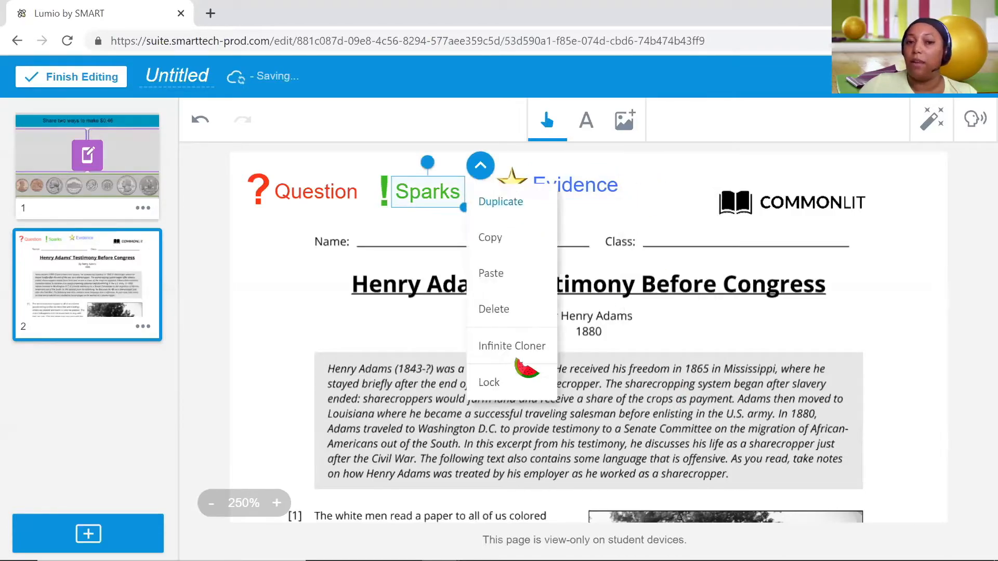
{"action": "left_click", "coordinate": [512, 383]}
{"action": "left_click", "coordinate": [360, 197]}
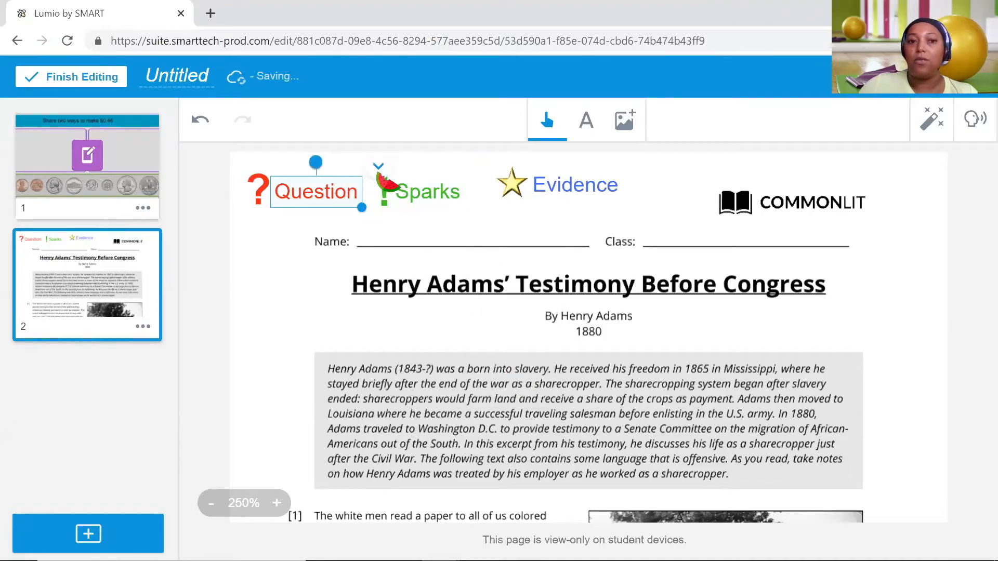
{"action": "left_click", "coordinate": [379, 165]}
{"action": "left_click", "coordinate": [390, 385]}
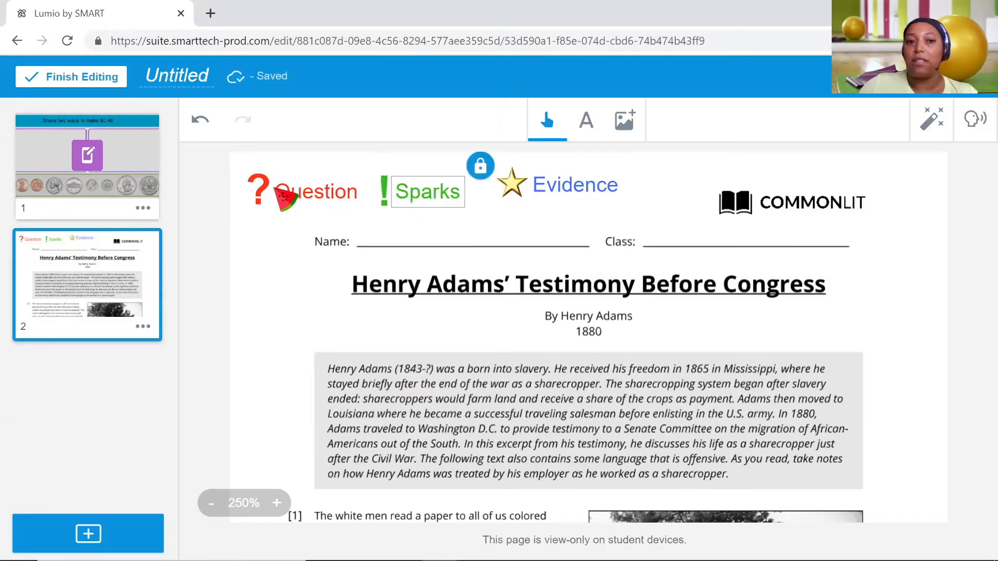
Try moving the green exclamation mark beside the introduction paragraph, and return it next to the Sparks label
{"action": "left_click", "coordinate": [260, 195]}
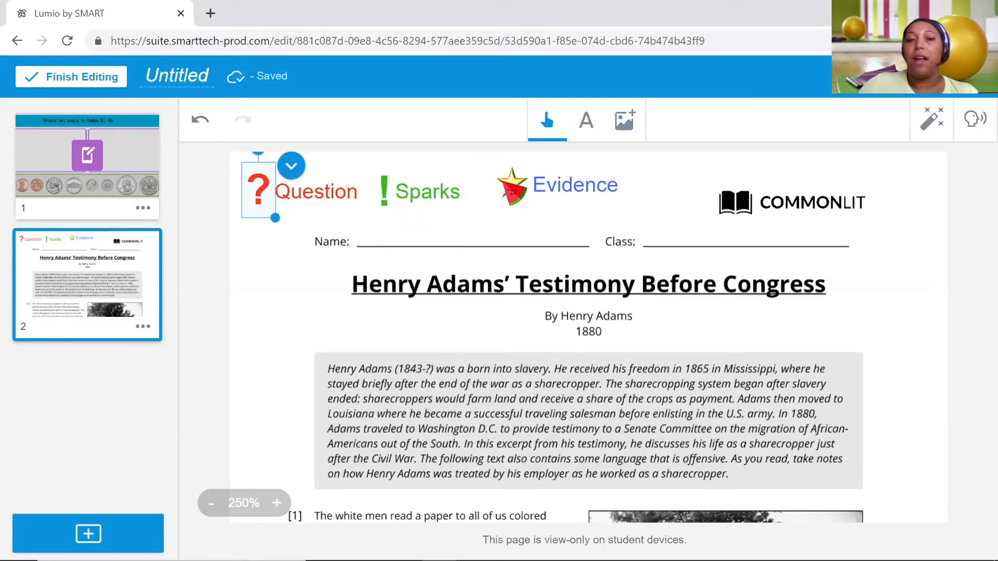
{"action": "left_click_drag", "start_coordinate": [389, 197], "coordinate": [299, 368]}
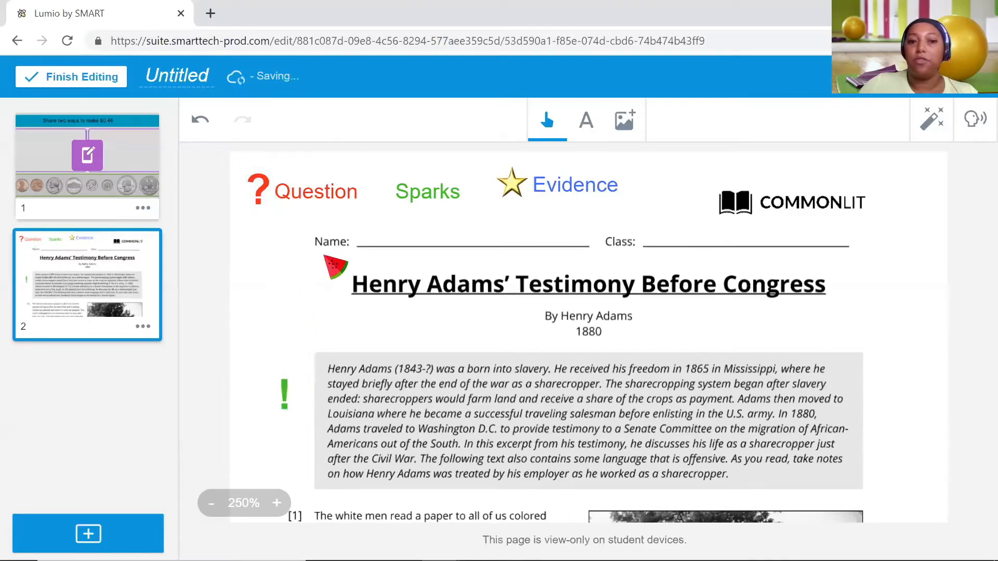
{"action": "left_click_drag", "start_coordinate": [293, 308], "coordinate": [395, 200]}
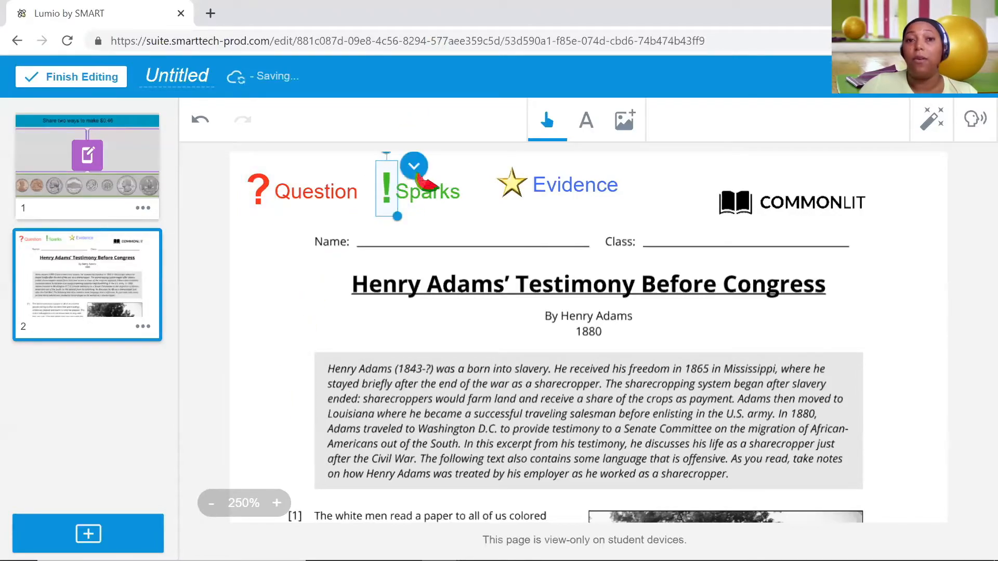
Make the exclamation mark, the star and the question mark in the symbol key infinite cloners
{"action": "left_click", "coordinate": [414, 167]}
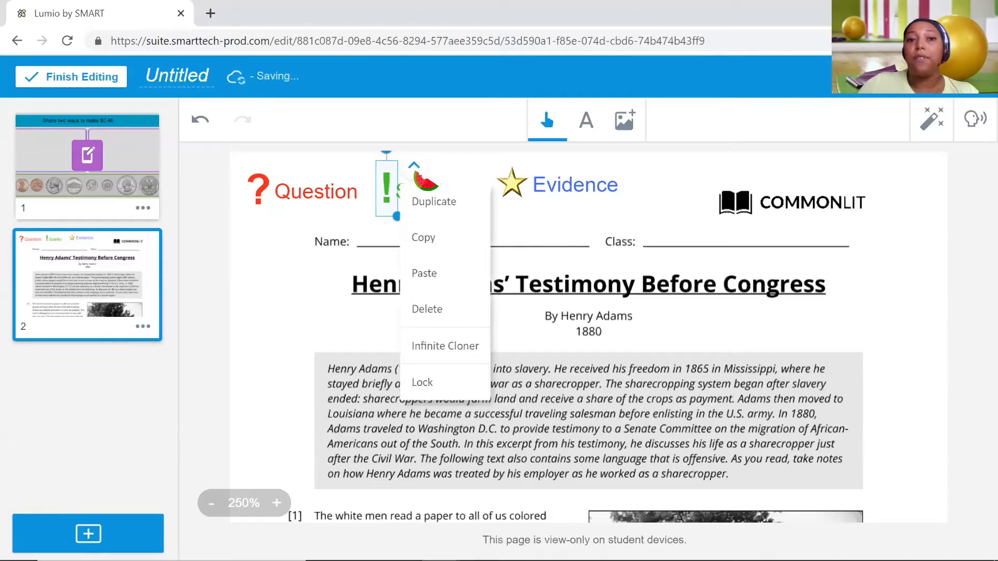
{"action": "left_click", "coordinate": [445, 347]}
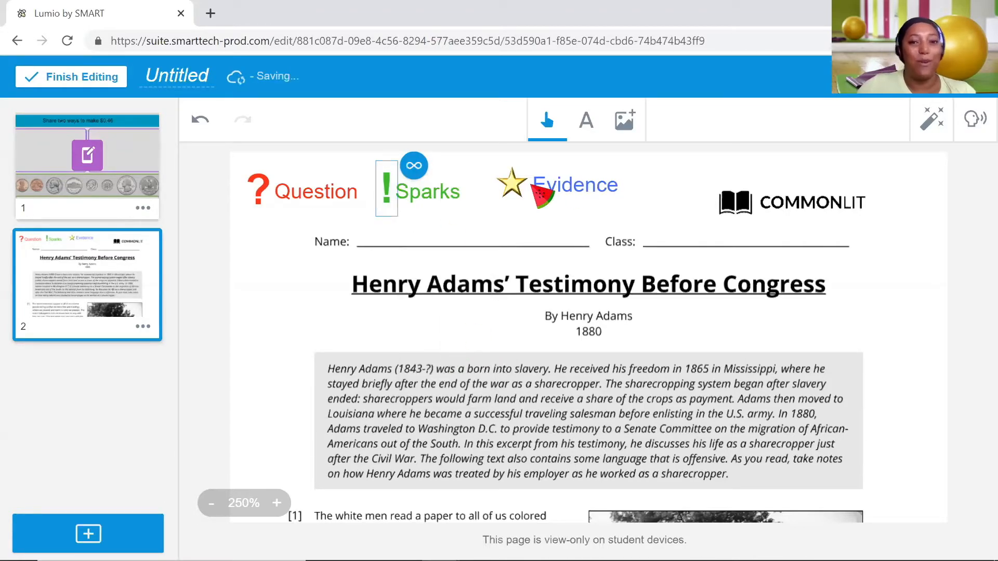
{"action": "left_click", "coordinate": [513, 180]}
{"action": "left_click", "coordinate": [549, 166]}
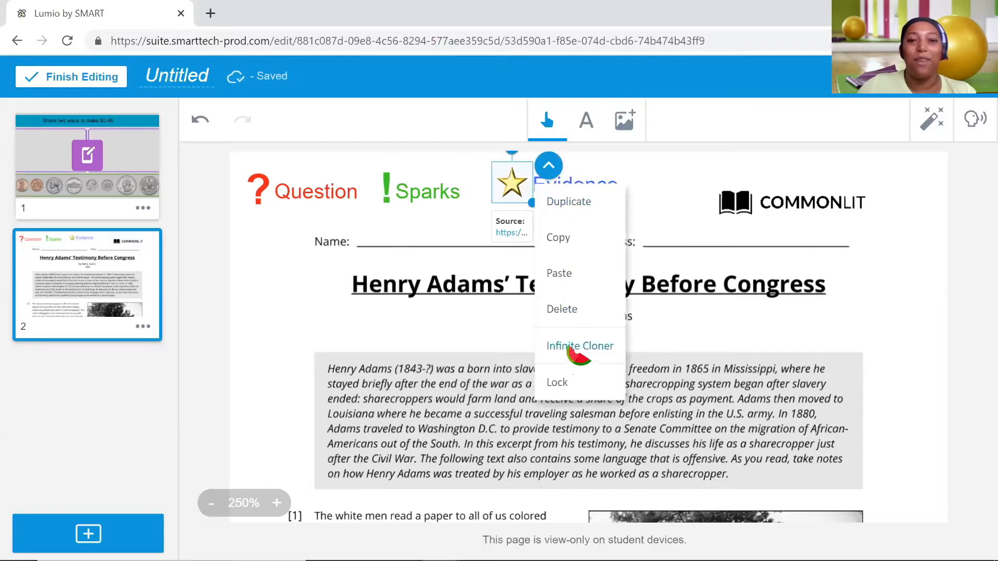
{"action": "left_click", "coordinate": [572, 344]}
{"action": "left_click", "coordinate": [268, 199]}
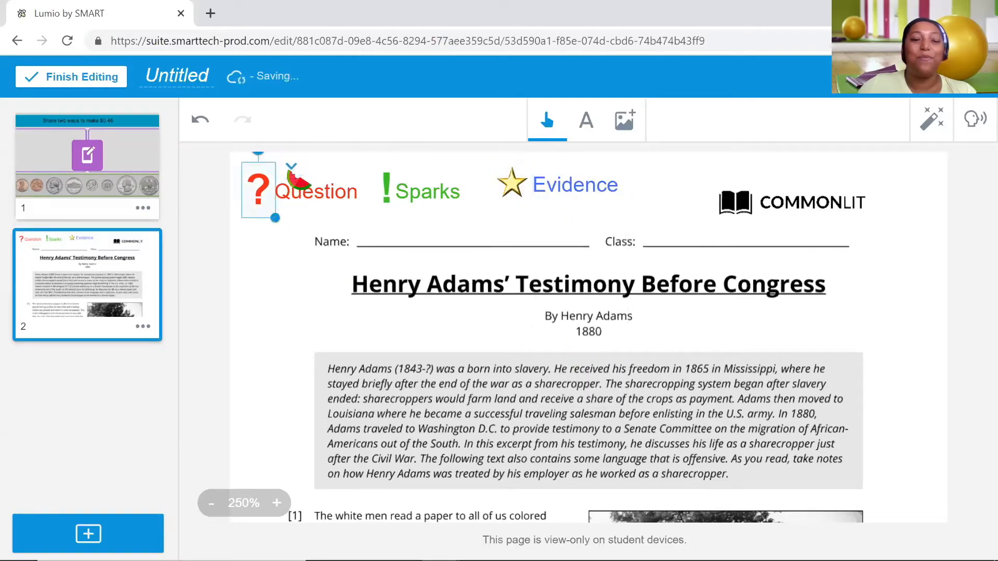
{"action": "left_click", "coordinate": [291, 165]}
{"action": "left_click", "coordinate": [322, 346]}
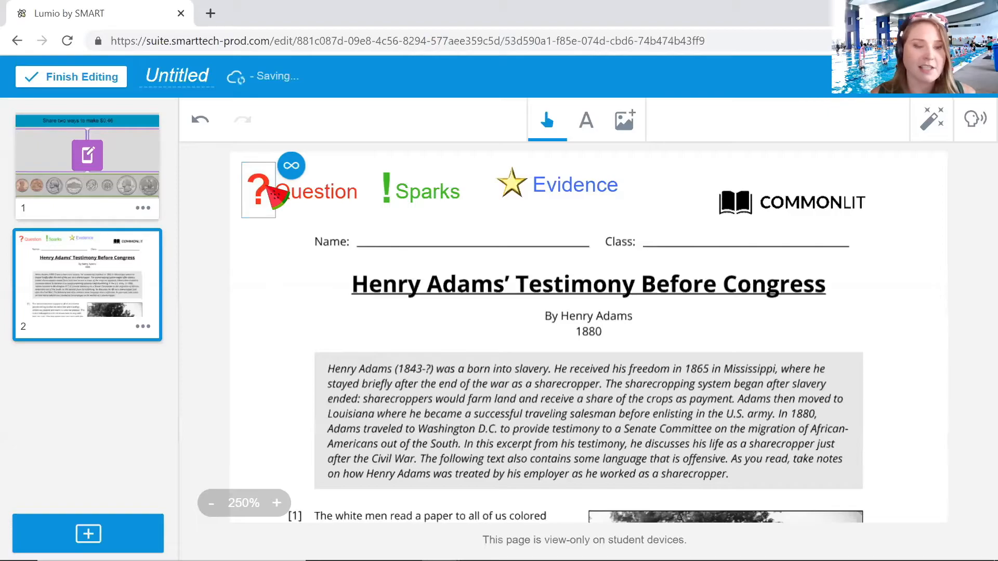
Place two question mark clones and one exclamation mark clone beside the start of the introduction paragraph
{"action": "left_click_drag", "start_coordinate": [258, 190], "coordinate": [265, 374]}
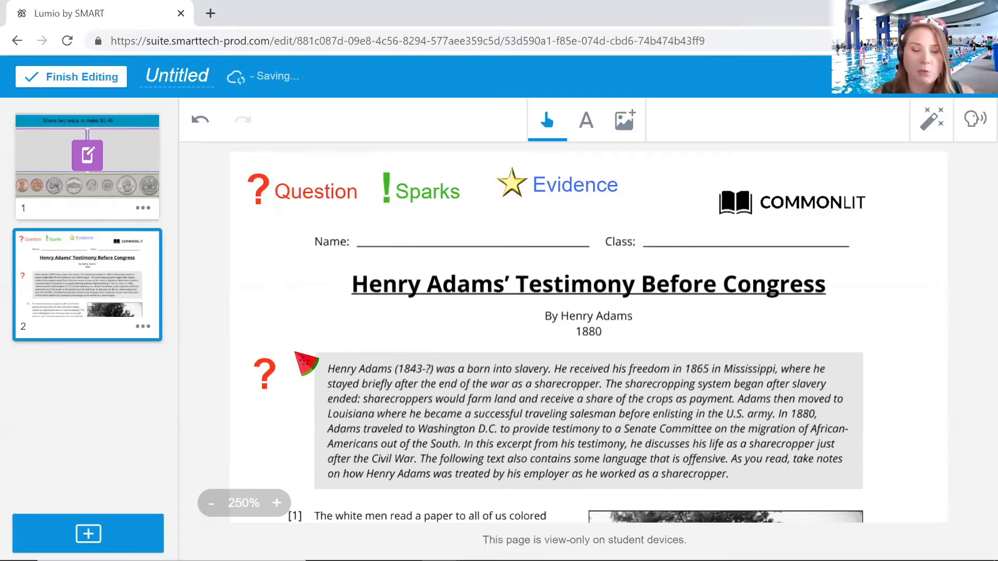
{"action": "left_click_drag", "start_coordinate": [258, 190], "coordinate": [297, 334]}
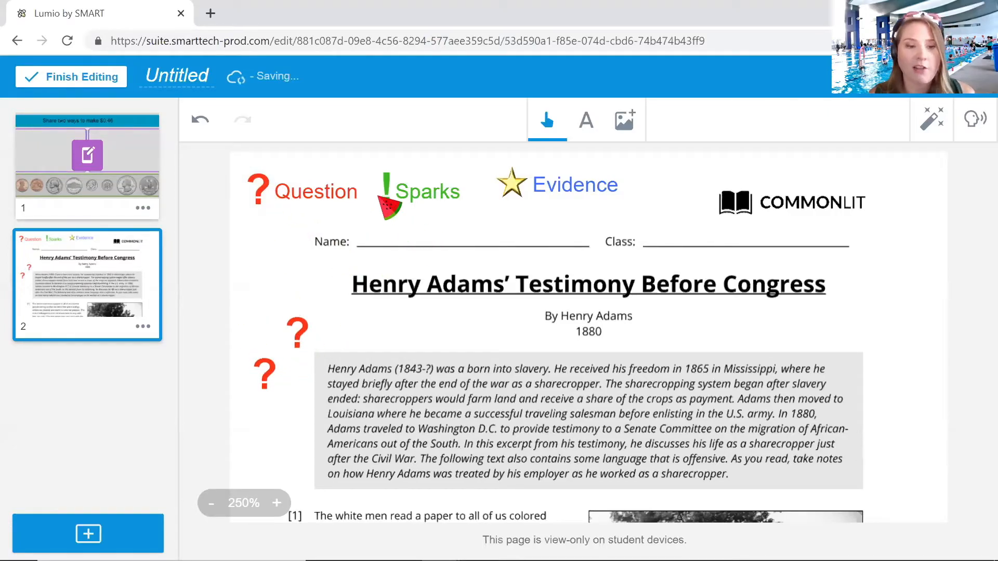
{"action": "left_click_drag", "start_coordinate": [381, 199], "coordinate": [319, 365]}
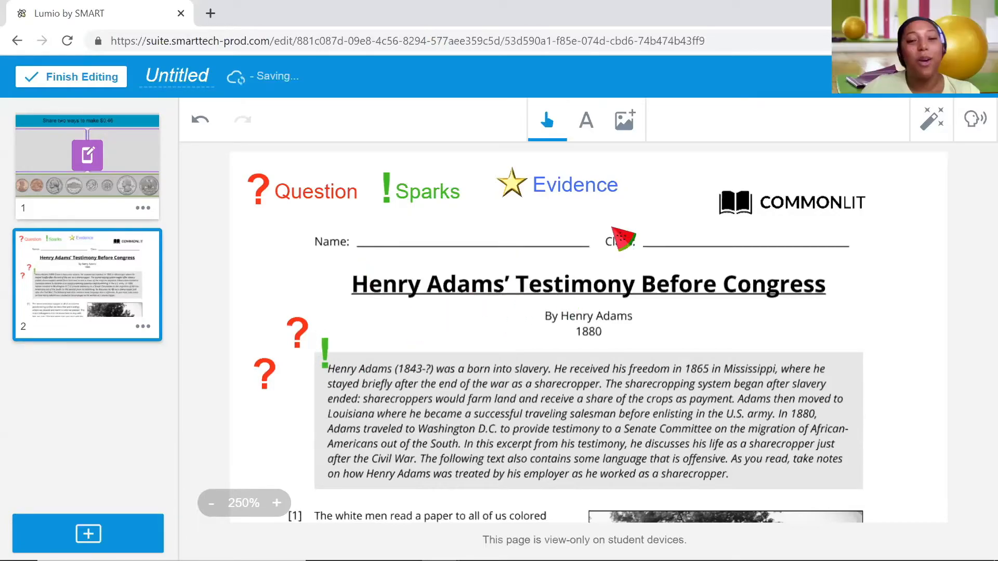
Make the annotated reading page an individual Handout activity and finish editing the lesson
{"action": "left_click", "coordinate": [935, 125]}
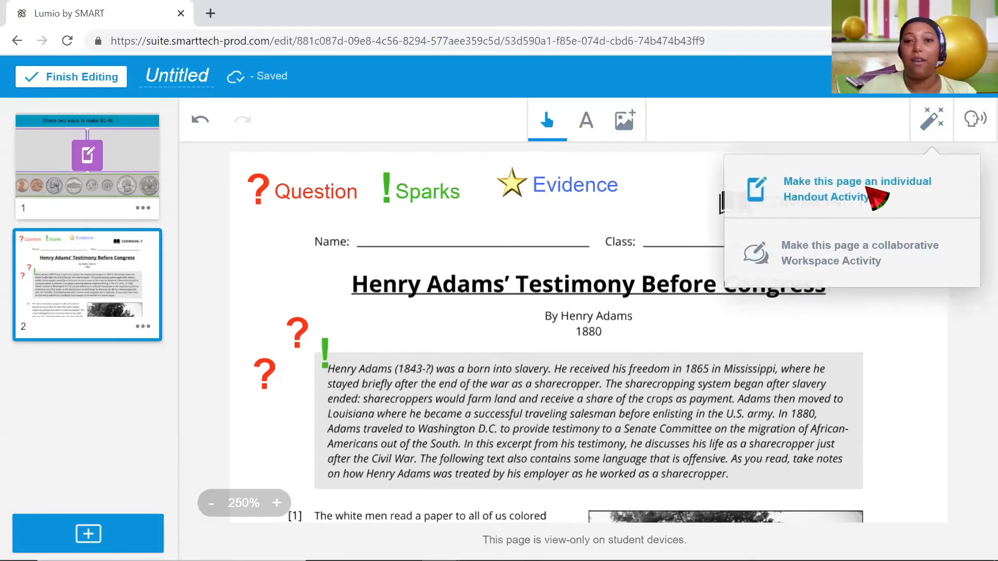
{"action": "left_click", "coordinate": [877, 198]}
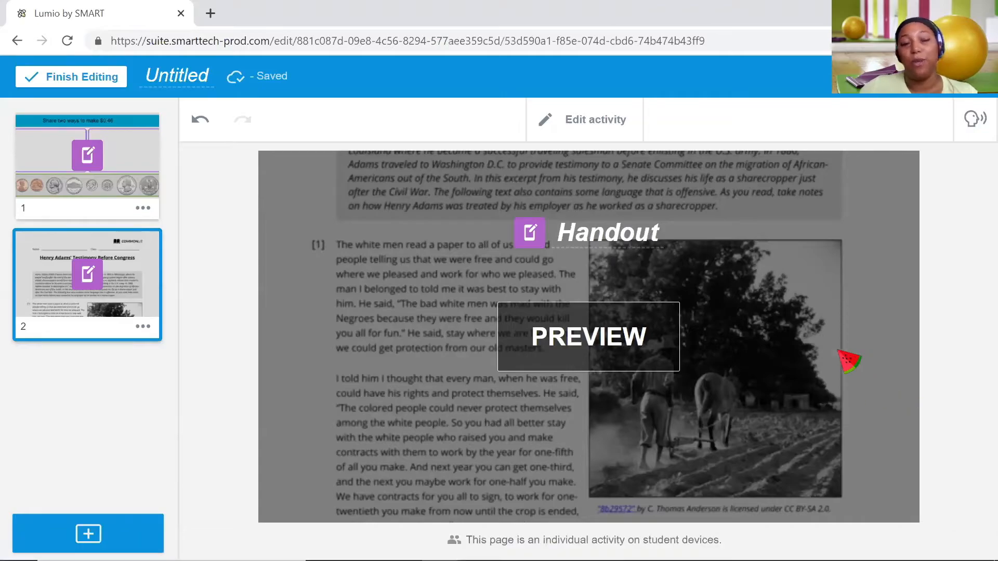
{"action": "left_click", "coordinate": [111, 77]}
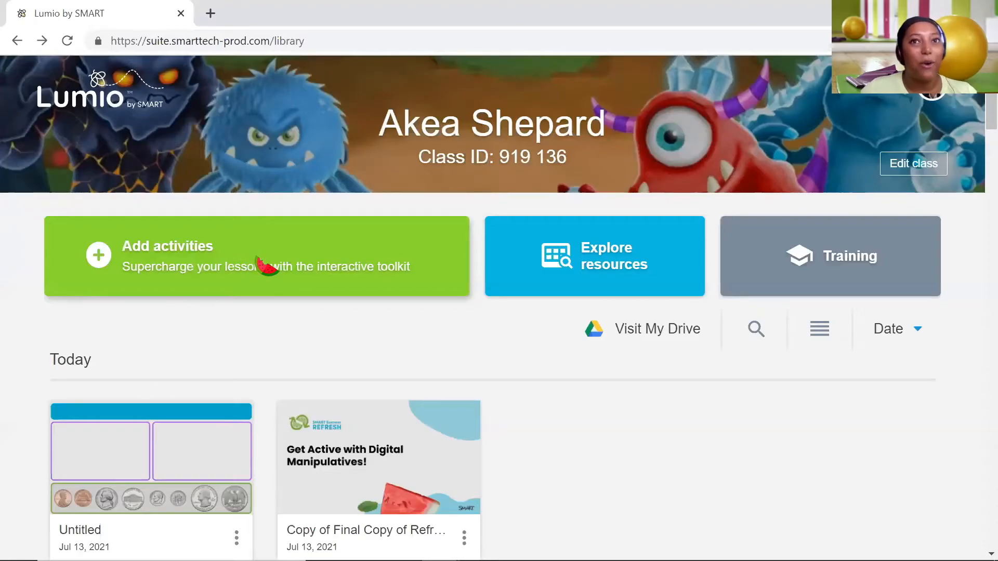
Create a new lesson from the ready-made Content Mapping graphic organizer
{"action": "left_click", "coordinate": [314, 241]}
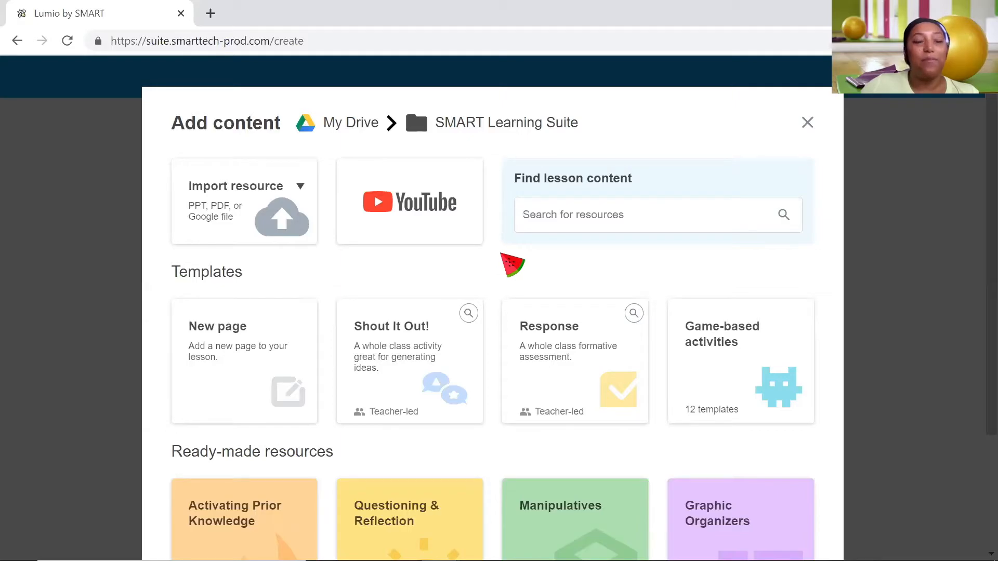
{"action": "scroll", "coordinate": [512, 265], "scroll_direction": "down", "scroll_amount": 3}
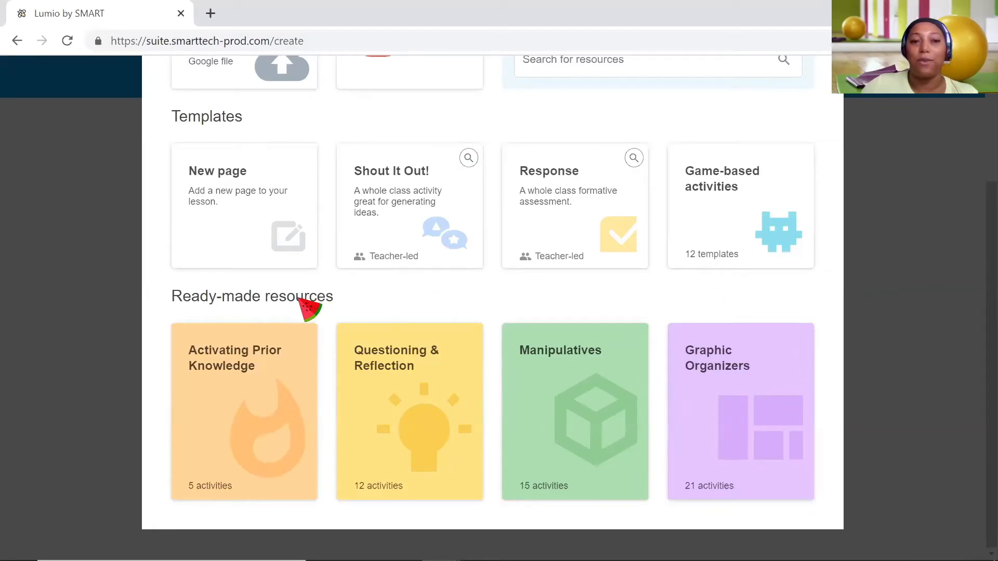
{"action": "left_click", "coordinate": [803, 389]}
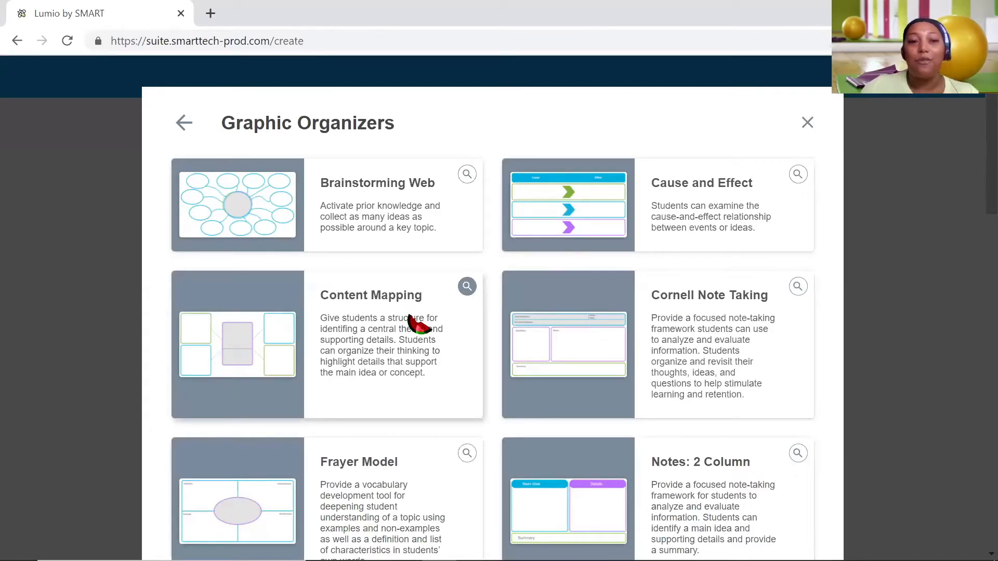
{"action": "left_click", "coordinate": [402, 321]}
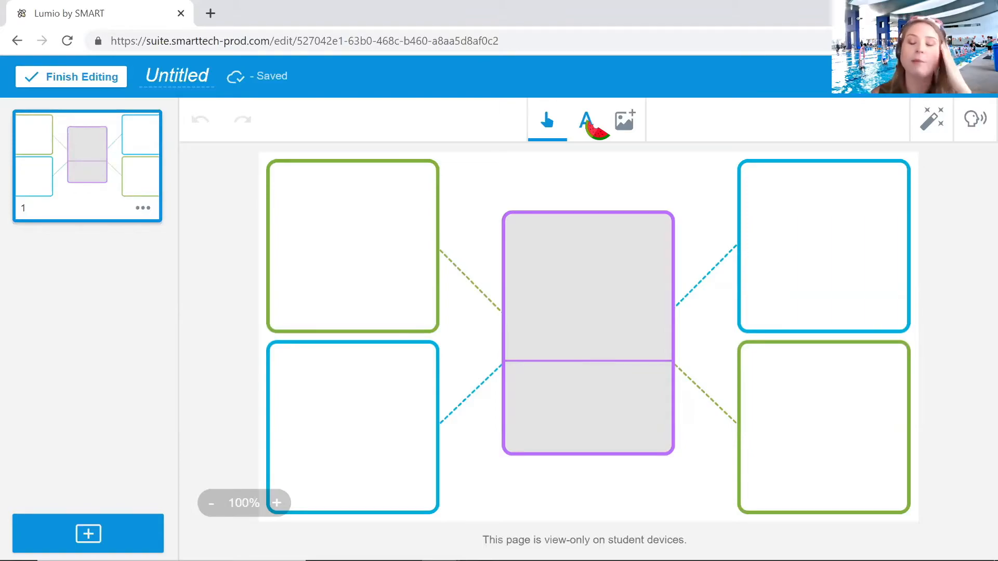
Add the size 24 text "In school, what is your favorite way to be rewarded?" starting in the upper section of the central purple box
{"action": "left_click", "coordinate": [587, 123]}
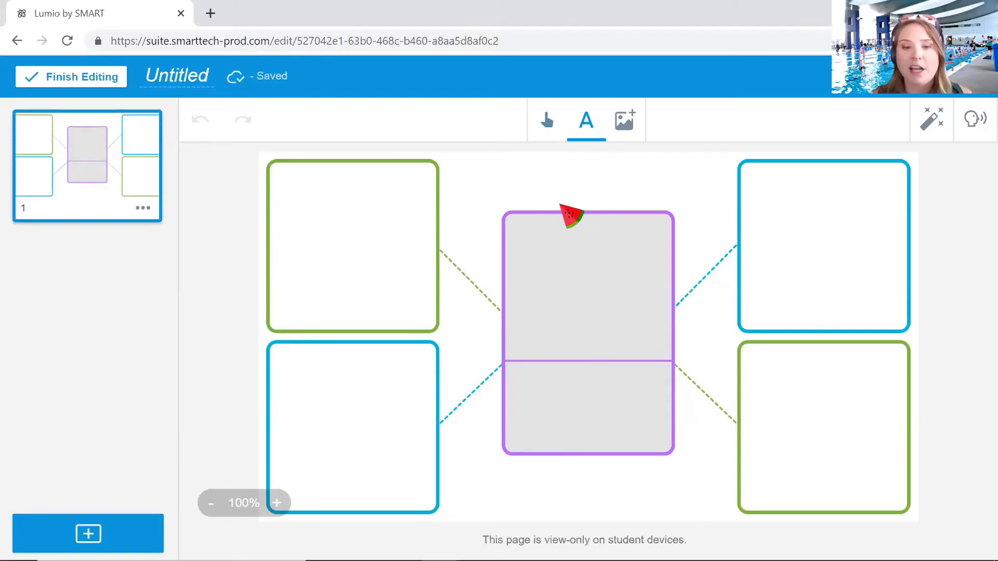
{"action": "left_click", "coordinate": [528, 241]}
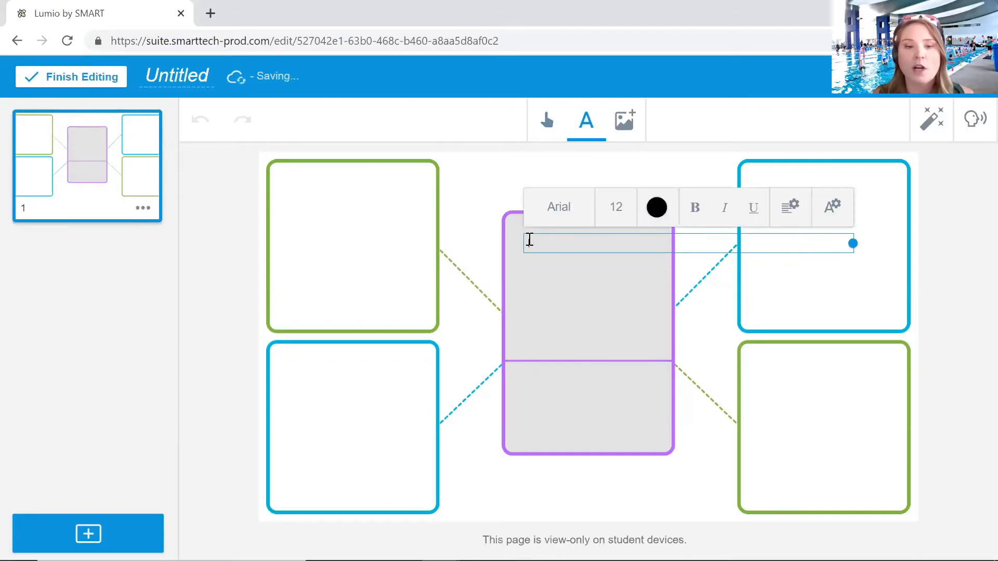
{"action": "left_click", "coordinate": [616, 208]}
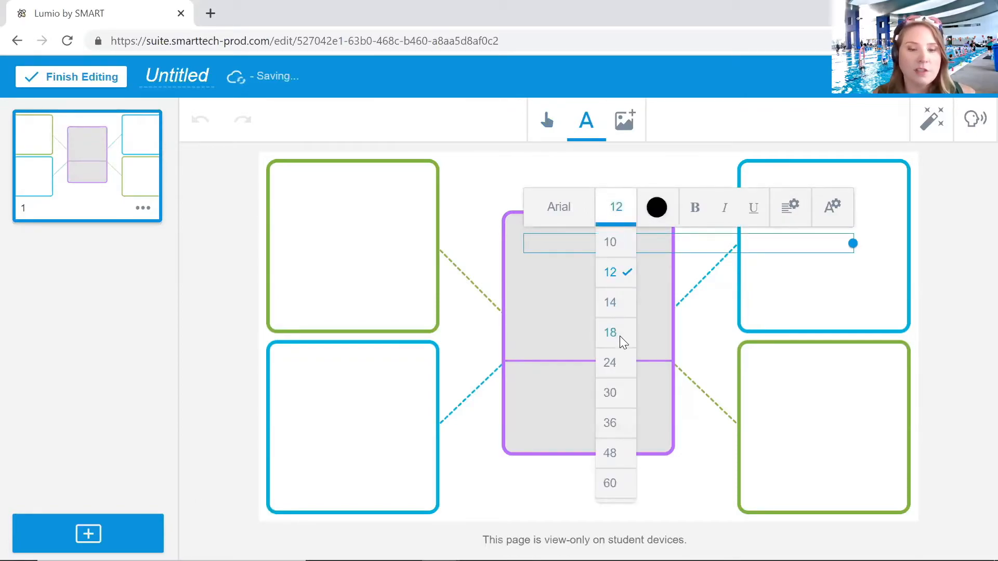
{"action": "left_click", "coordinate": [612, 364]}
{"action": "type", "text": "In school"}
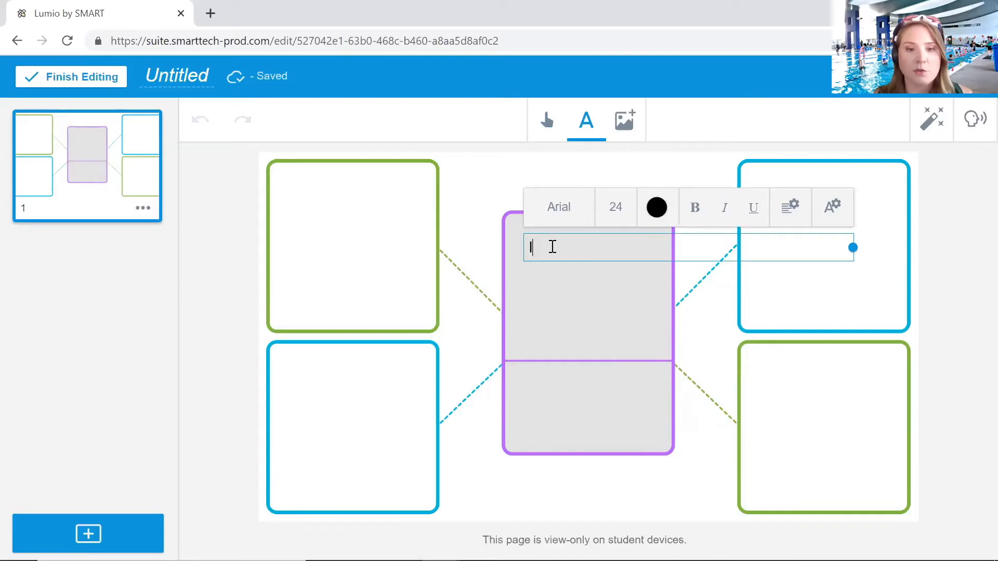
{"action": "type", "text": ", wh"}
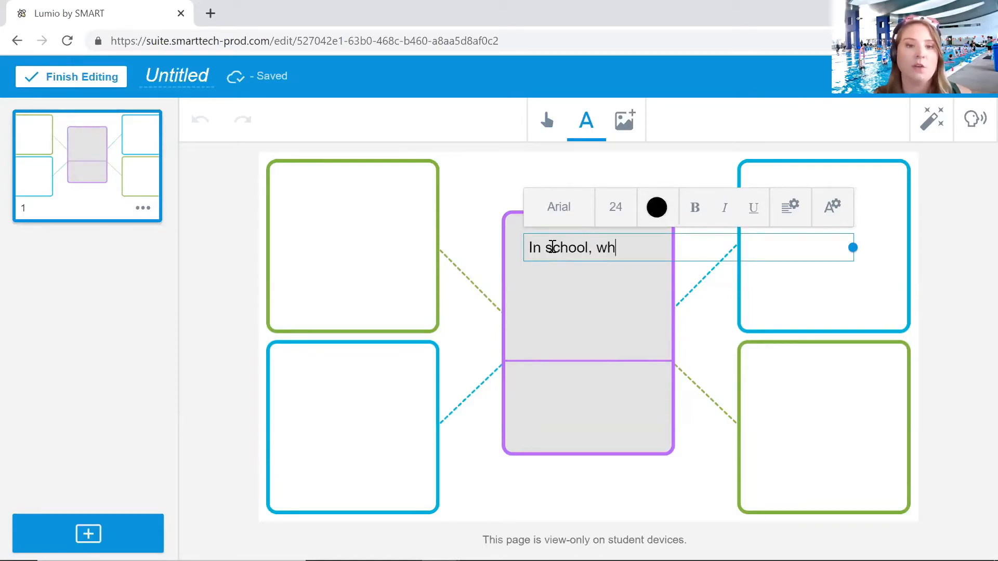
{"action": "type", "text": "at is you"}
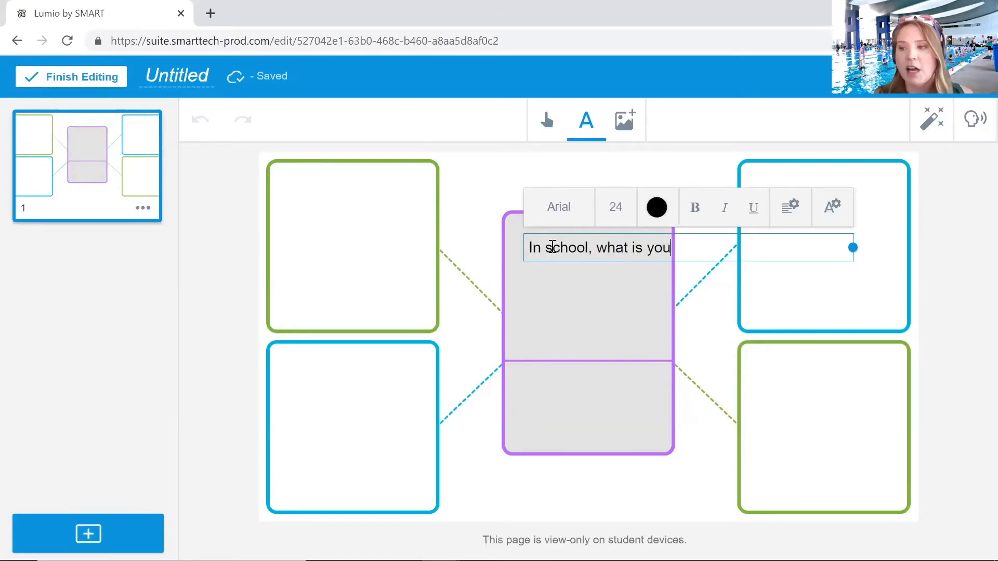
{"action": "type", "text": "r favorit"}
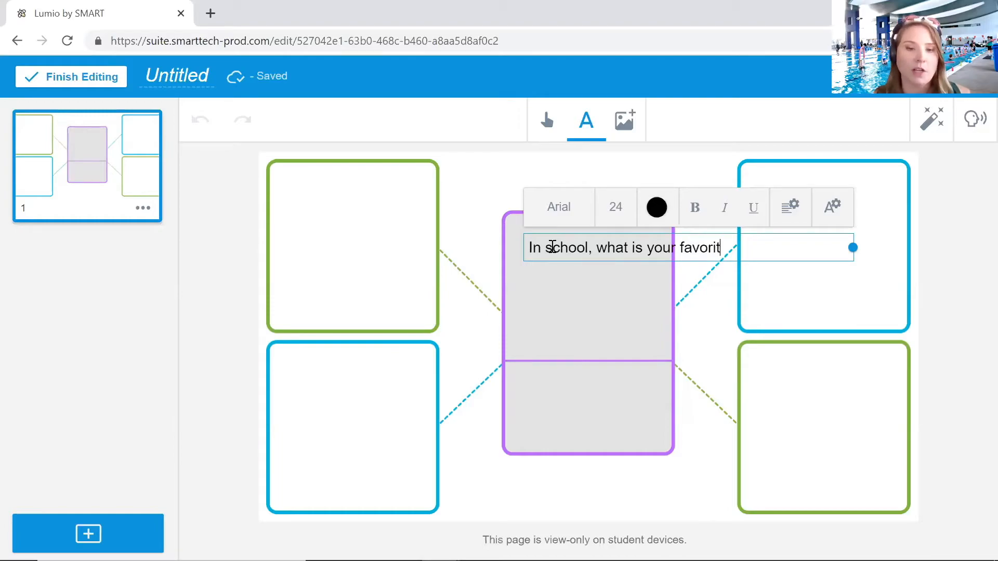
{"action": "type", "text": "e way to be"}
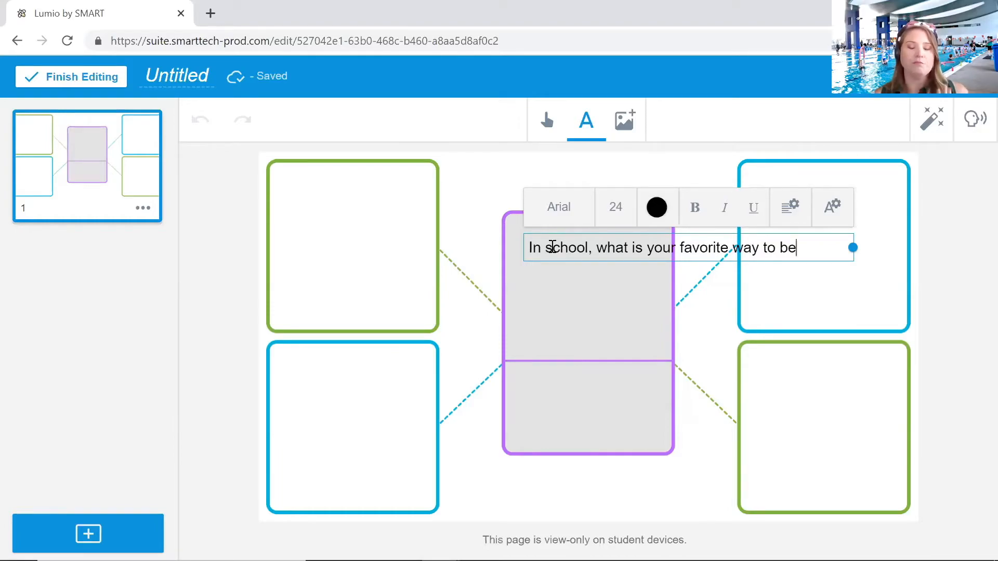
{"action": "type", "text": " rewarded?"}
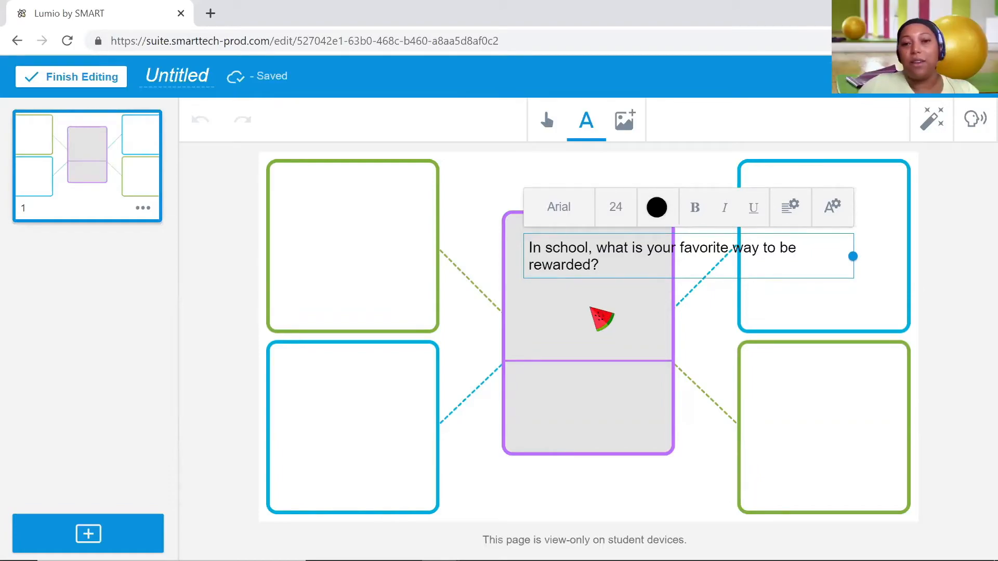
{"action": "left_click", "coordinate": [602, 319]}
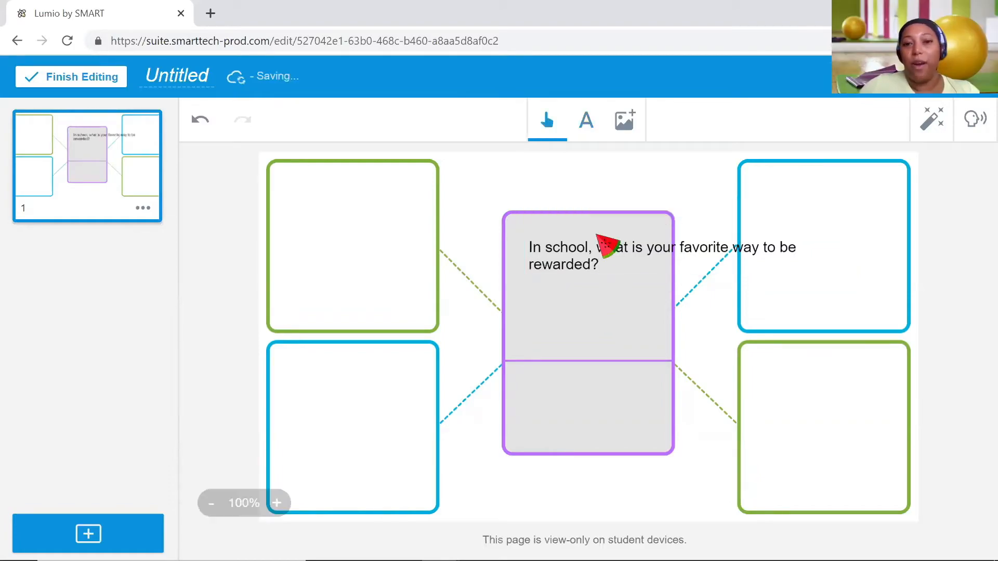
Narrow the question's text box so the text wraps onto three lines inside the central purple box
{"action": "left_click", "coordinate": [605, 270]}
{"action": "left_click", "coordinate": [656, 249]}
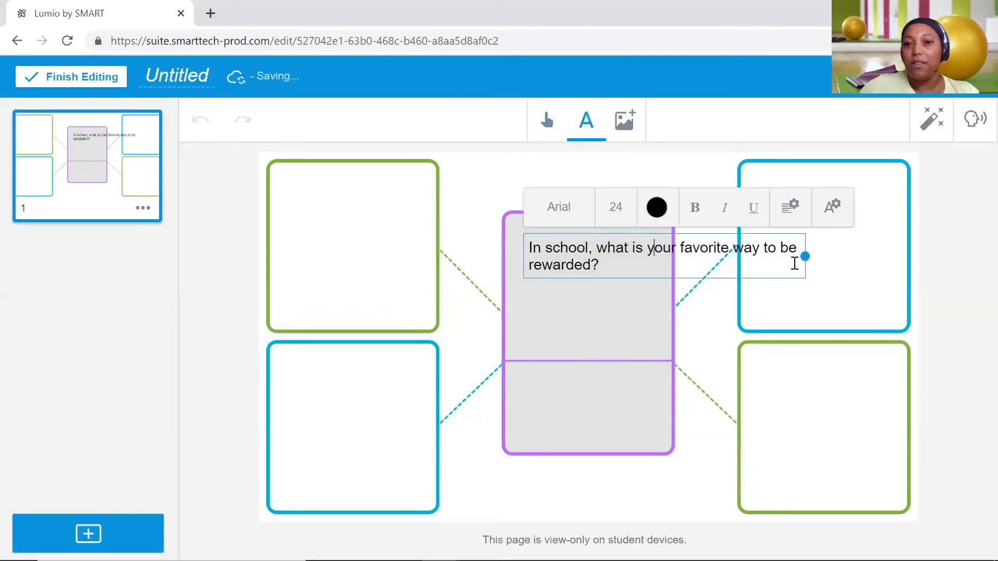
{"action": "left_click_drag", "start_coordinate": [797, 256], "coordinate": [668, 301]}
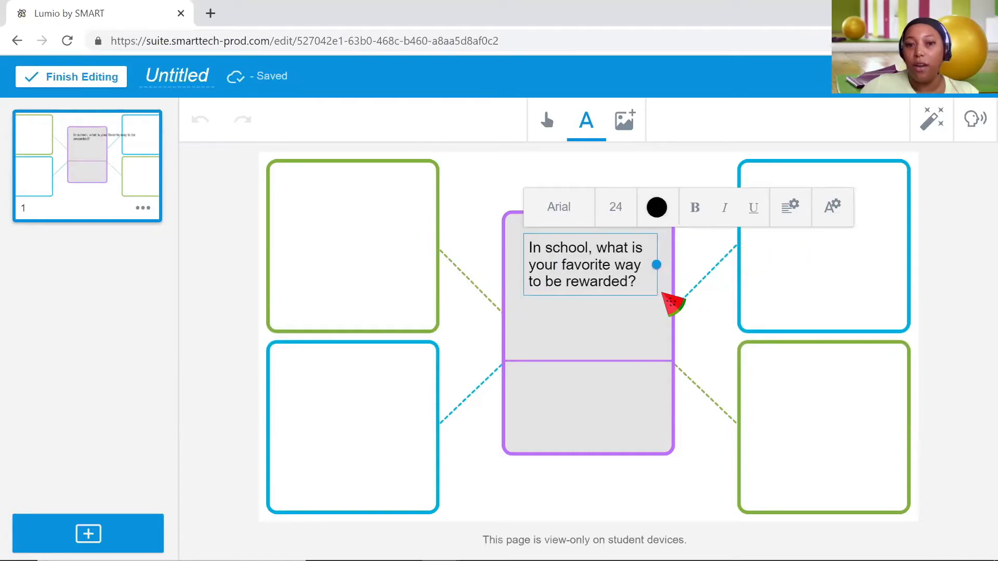
{"action": "left_click", "coordinate": [653, 328]}
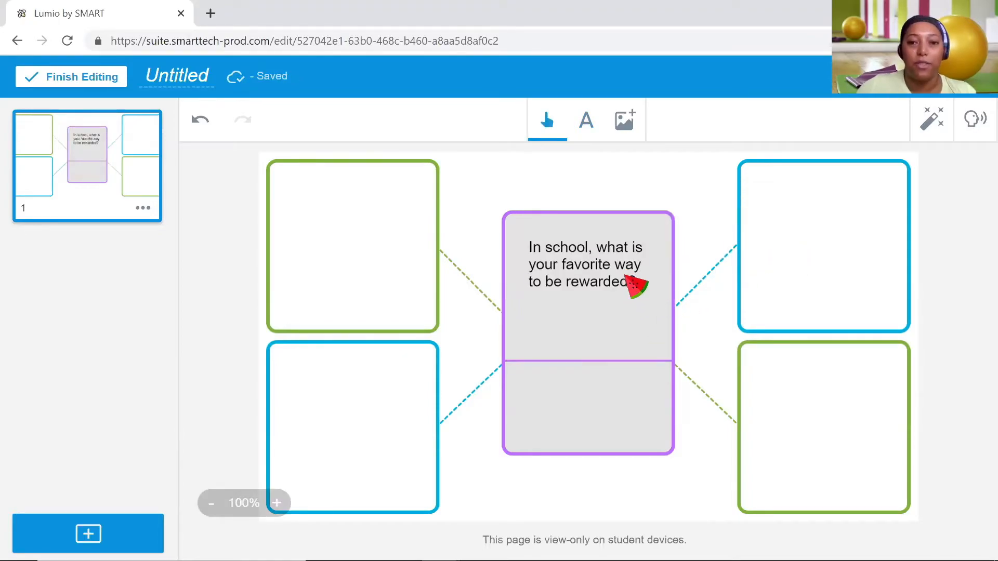
Widen the question's text box again so the text extends past the purple box, and reopen it for editing
{"action": "left_click", "coordinate": [637, 292]}
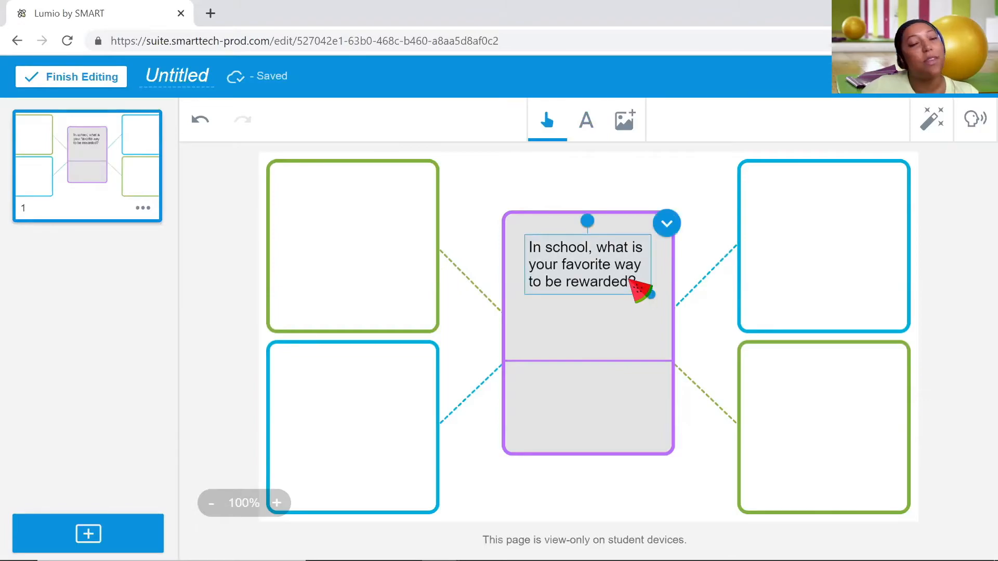
{"action": "left_click", "coordinate": [631, 284]}
{"action": "left_click_drag", "start_coordinate": [652, 265], "coordinate": [847, 255]}
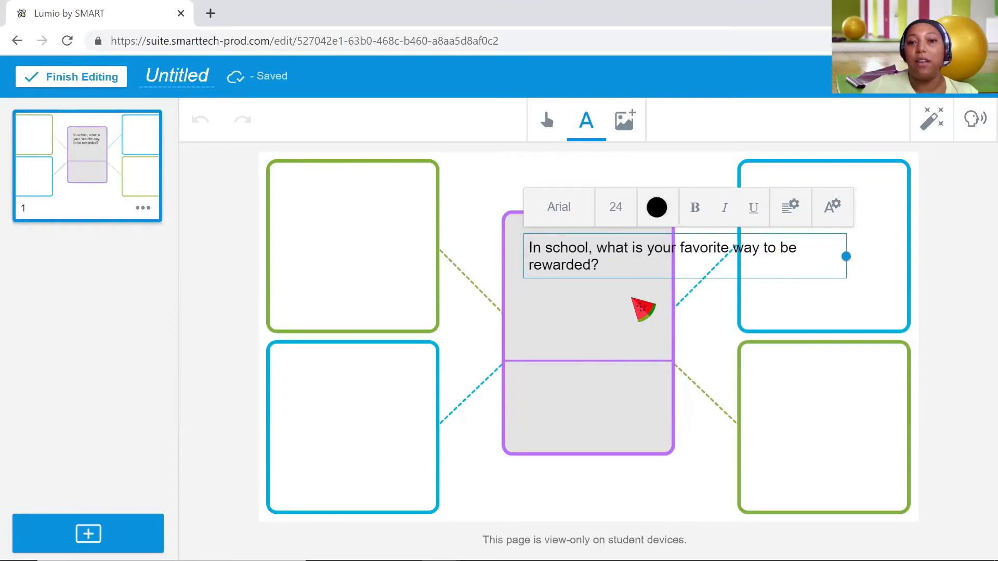
{"action": "left_click", "coordinate": [631, 298]}
{"action": "double_click", "coordinate": [625, 253]}
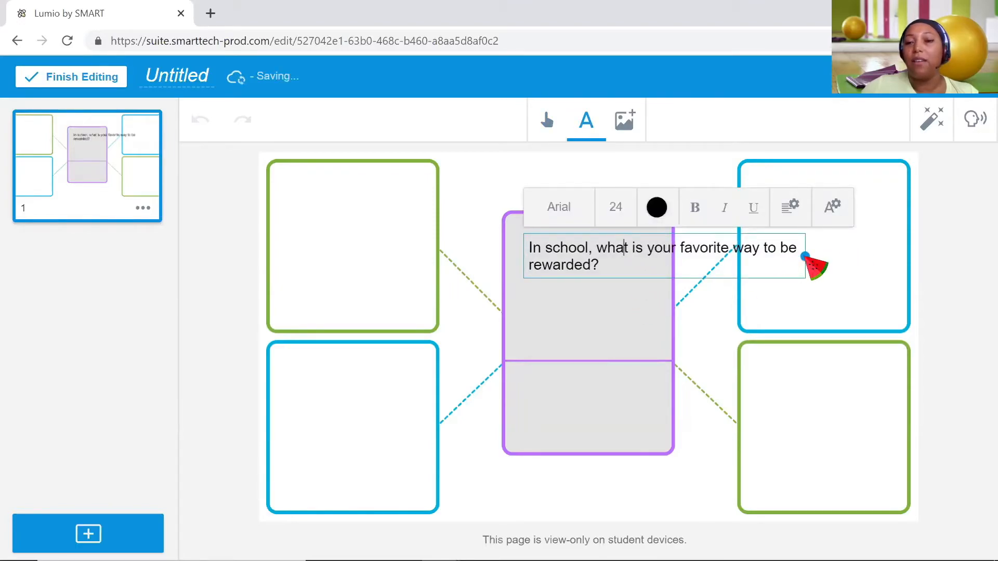